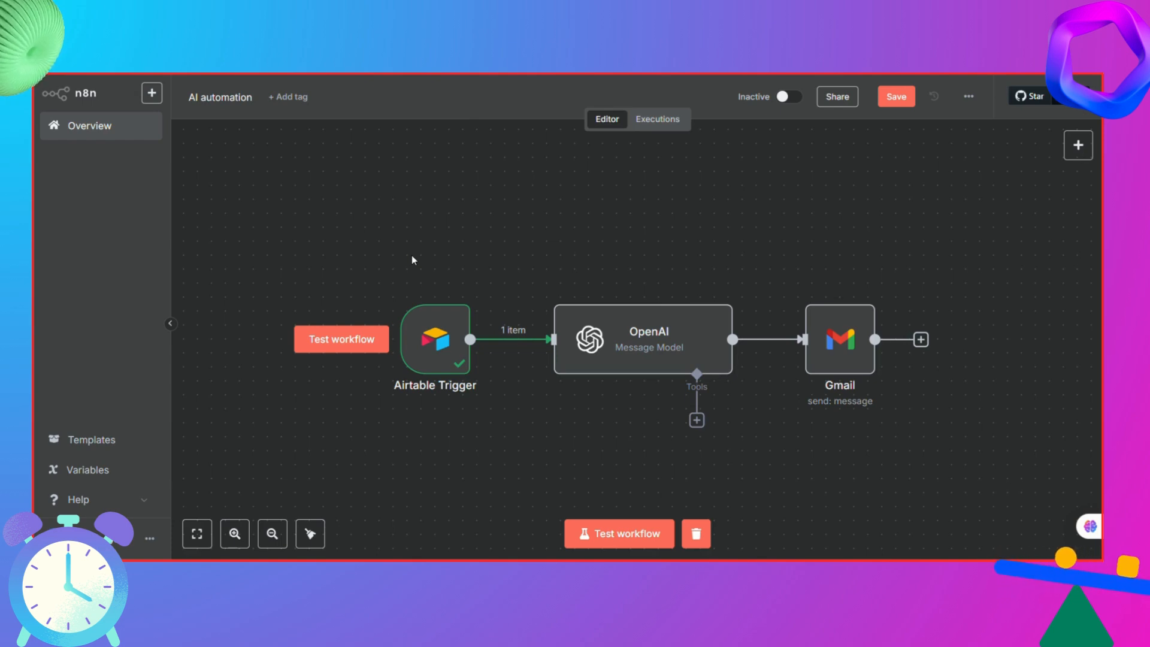
- Review the Airtable Trigger node's poll time, base, table and trigger field settings, and fetch a test event
{"action": "mouse_move", "coordinate": [419, 359]}
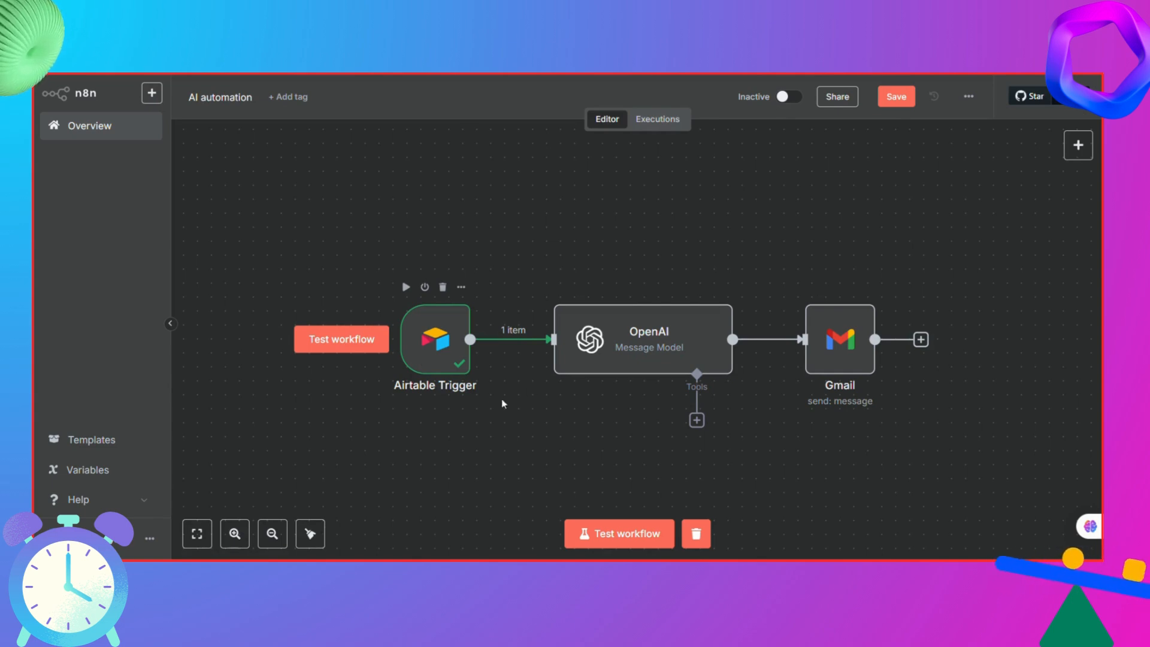
{"action": "mouse_move", "coordinate": [590, 367]}
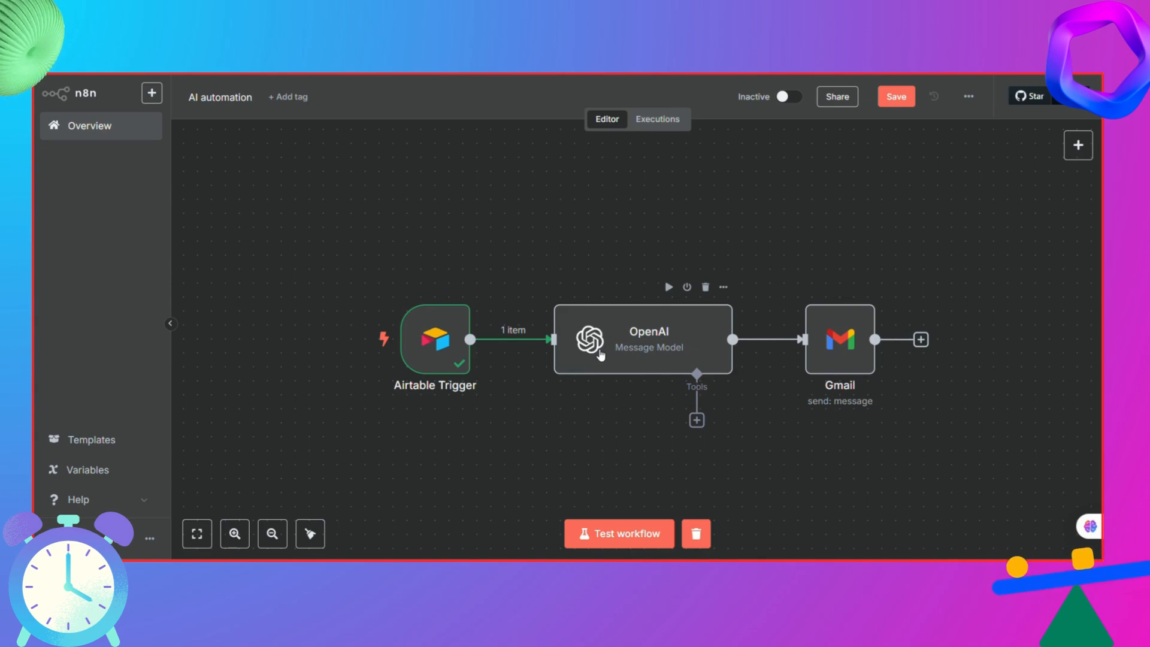
{"action": "mouse_move", "coordinate": [851, 342]}
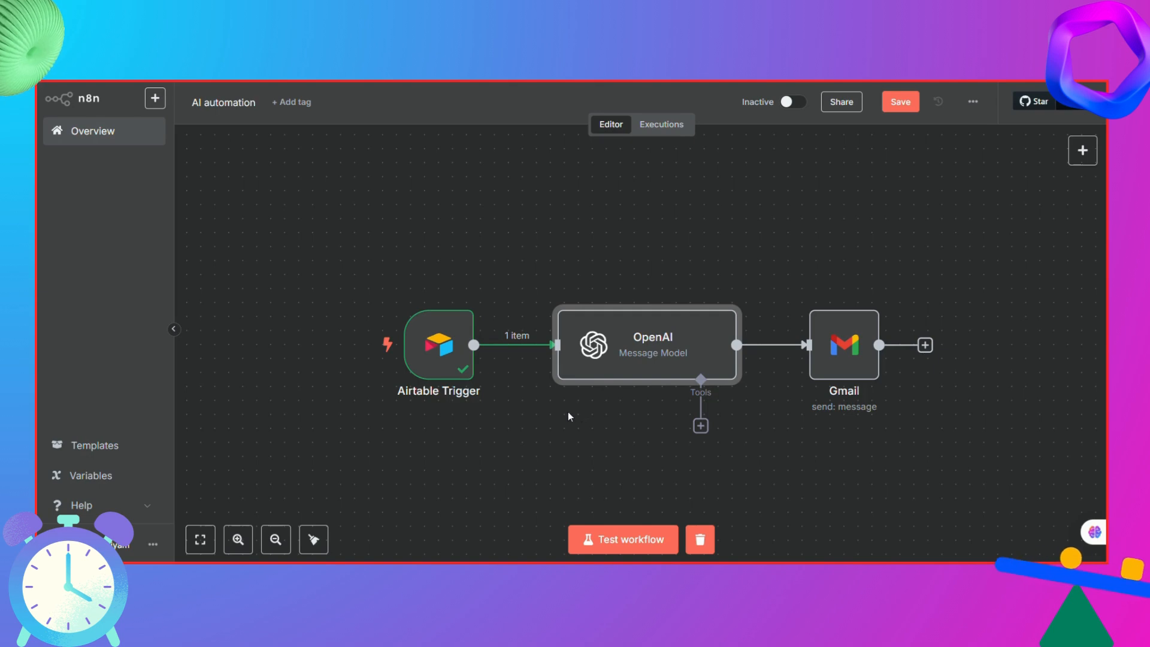
{"action": "mouse_move", "coordinate": [456, 399]}
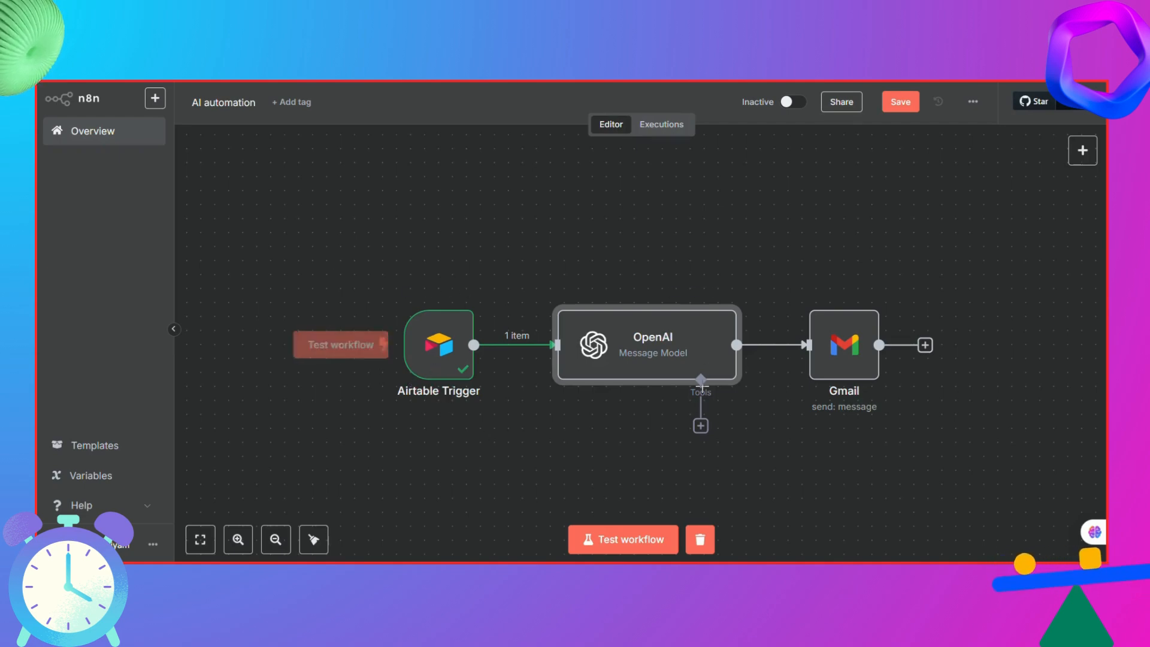
{"action": "left_click", "coordinate": [449, 350]}
{"action": "double_click", "coordinate": [449, 350]}
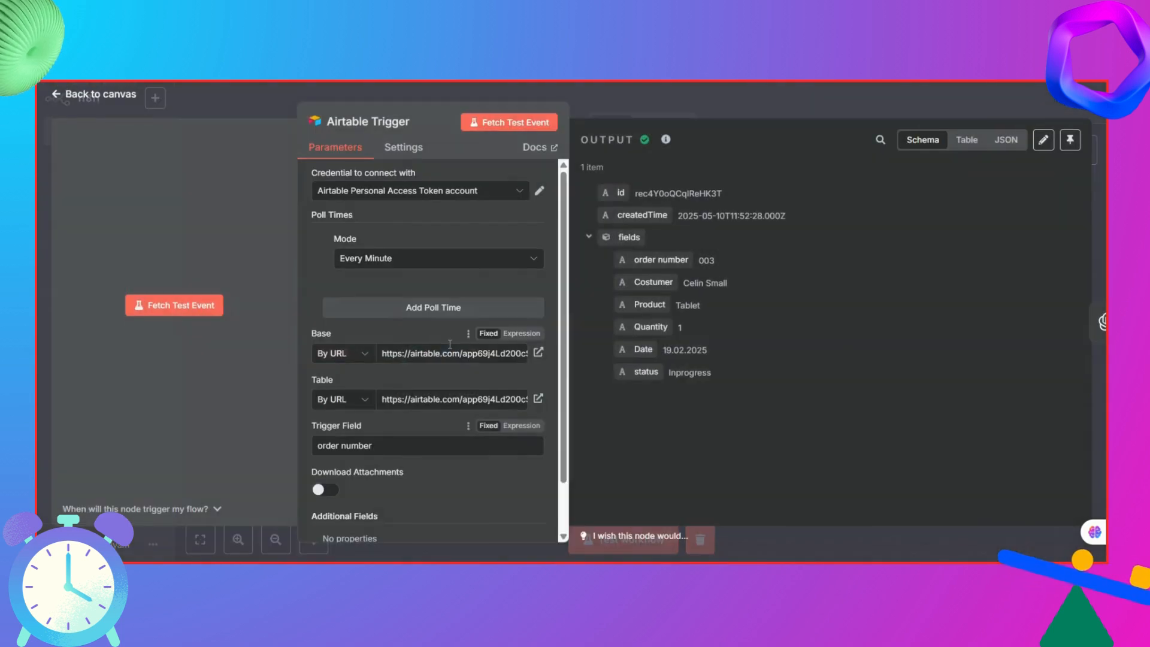
{"action": "scroll", "coordinate": [529, 193], "scroll_direction": "up", "scroll_amount": 1}
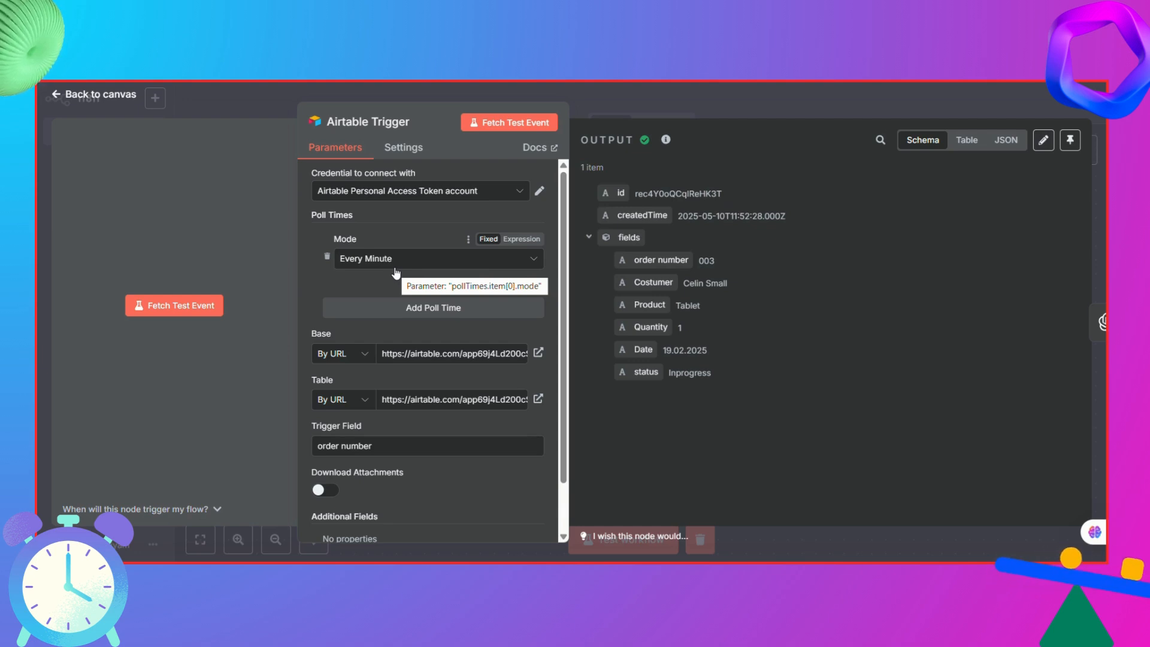
{"action": "left_click_drag", "start_coordinate": [561, 234], "coordinate": [557, 290]}
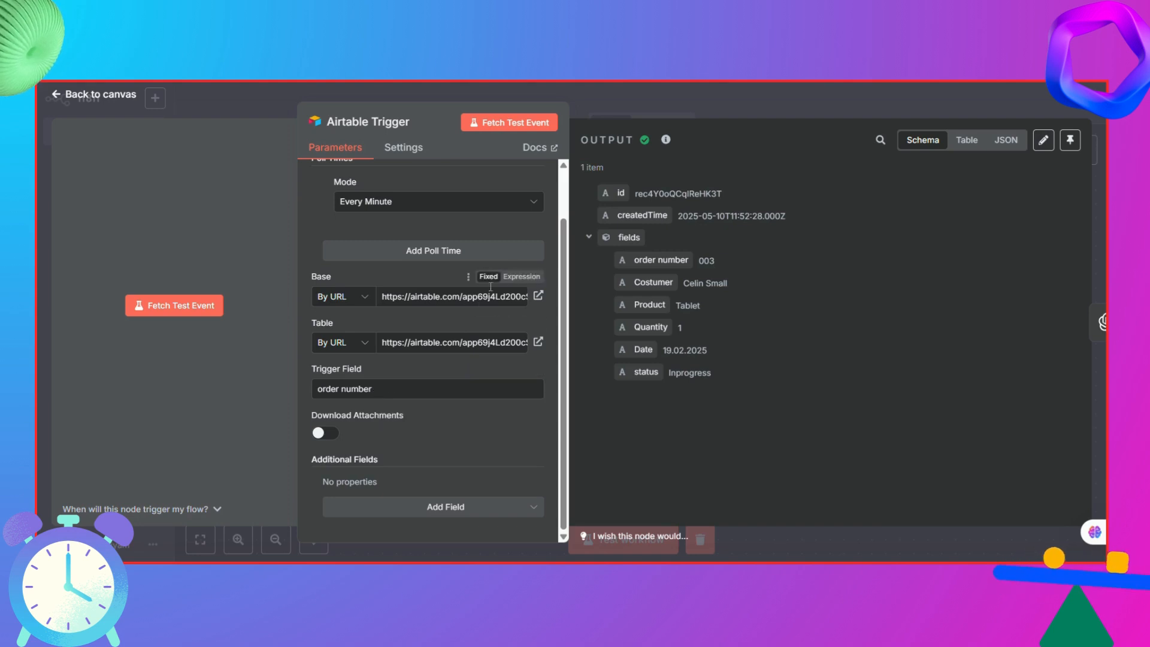
{"action": "left_click", "coordinate": [501, 126]}
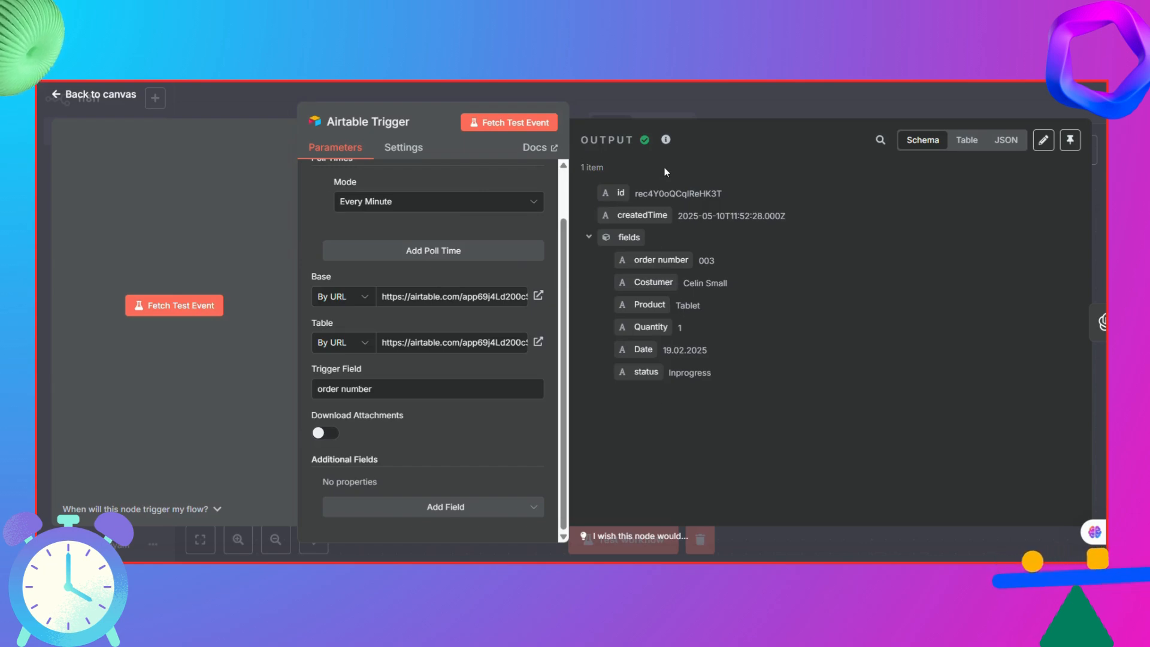
{"action": "left_click", "coordinate": [683, 105]}
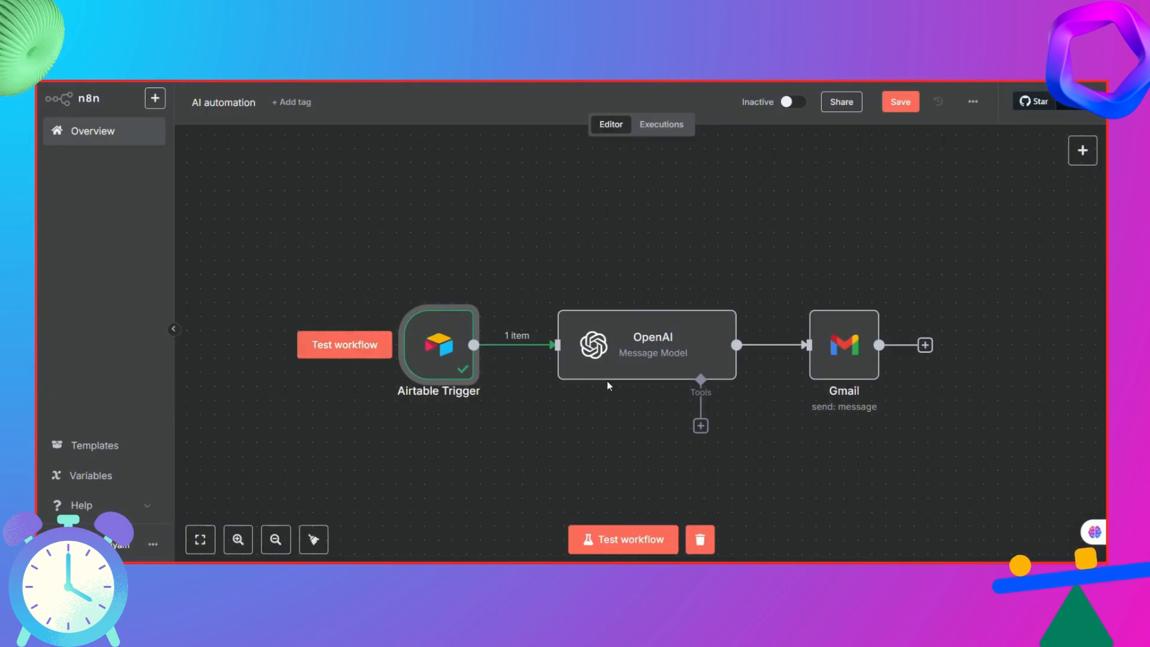
- Search the node library for "open" and select the OpenAI entry
{"action": "left_click", "coordinate": [626, 374]}
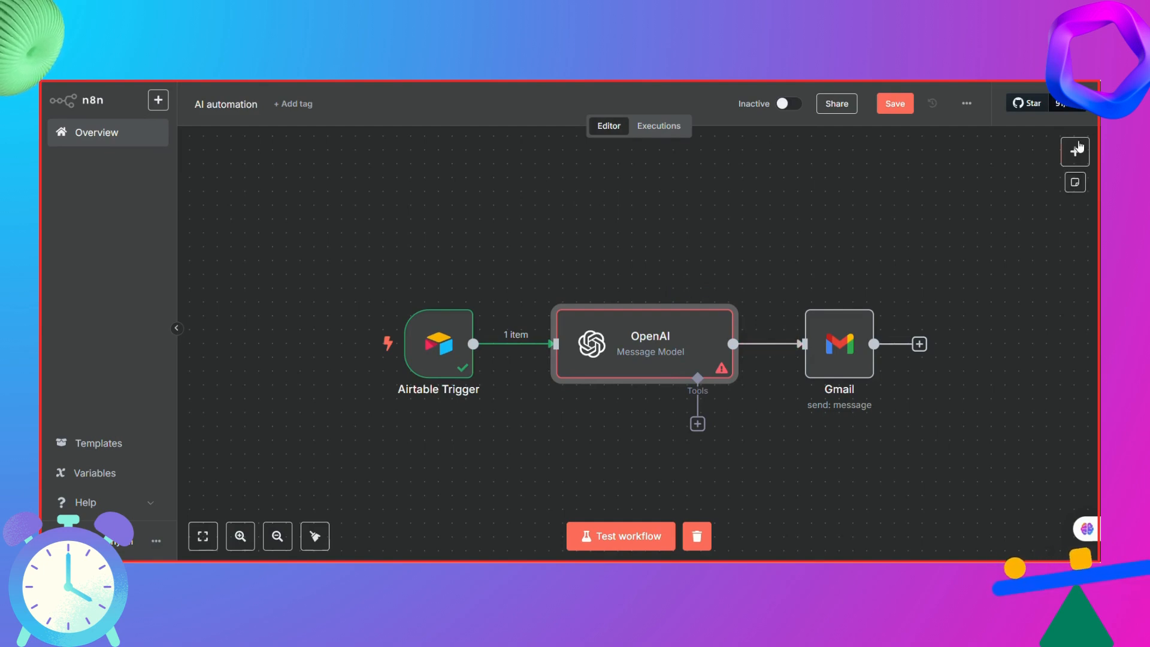
{"action": "left_click", "coordinate": [1074, 152]}
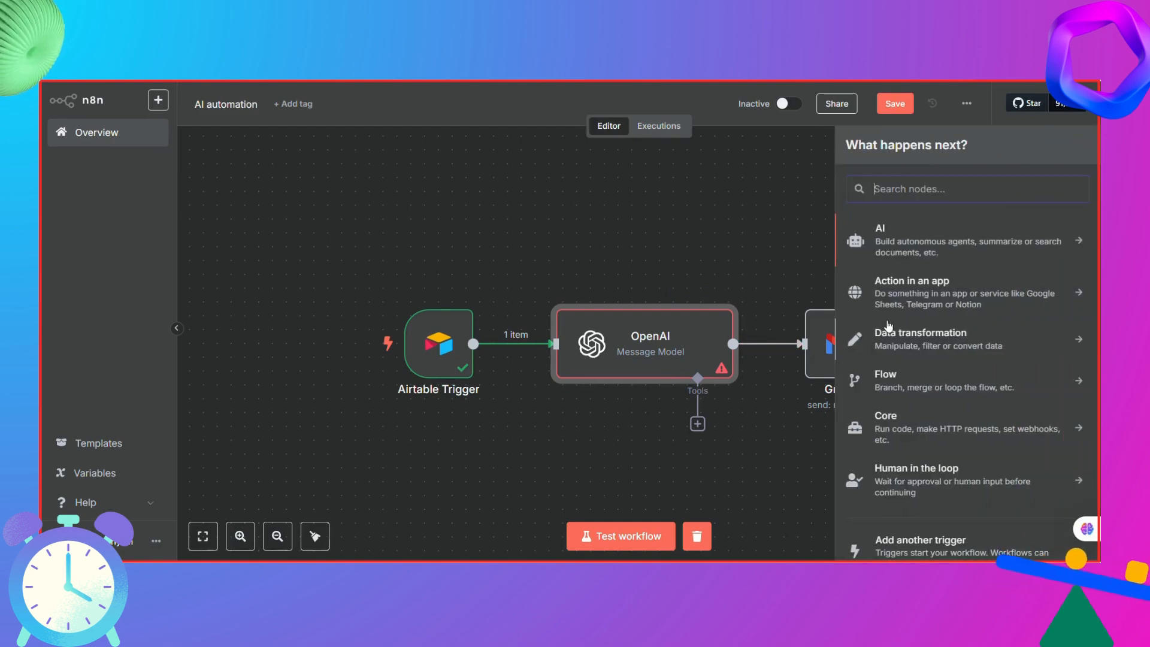
{"action": "type", "text": "open"}
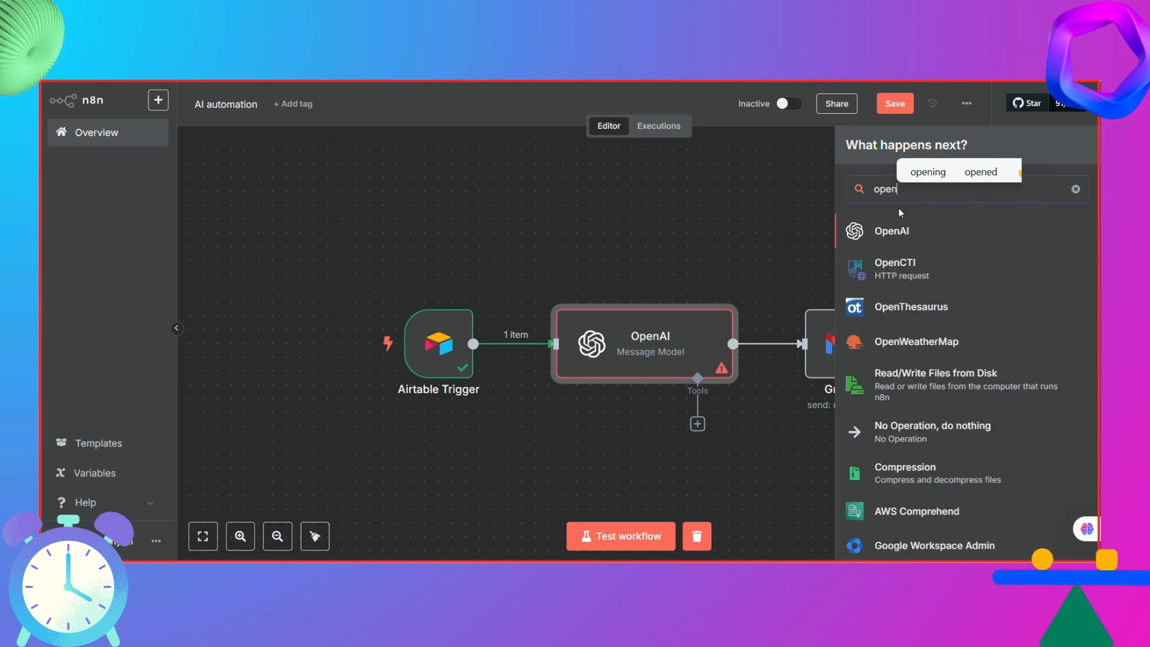
{"action": "left_click", "coordinate": [900, 232]}
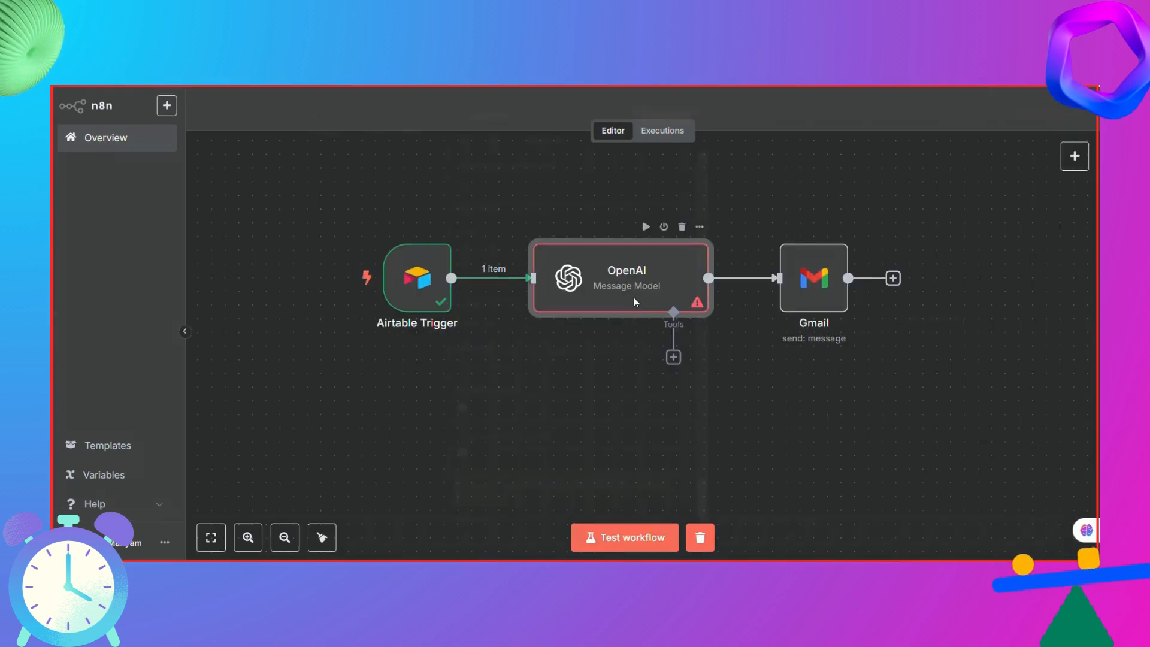
- Open the workflow's OpenAI node and start creating a new credential for it
{"action": "double_click", "coordinate": [634, 297]}
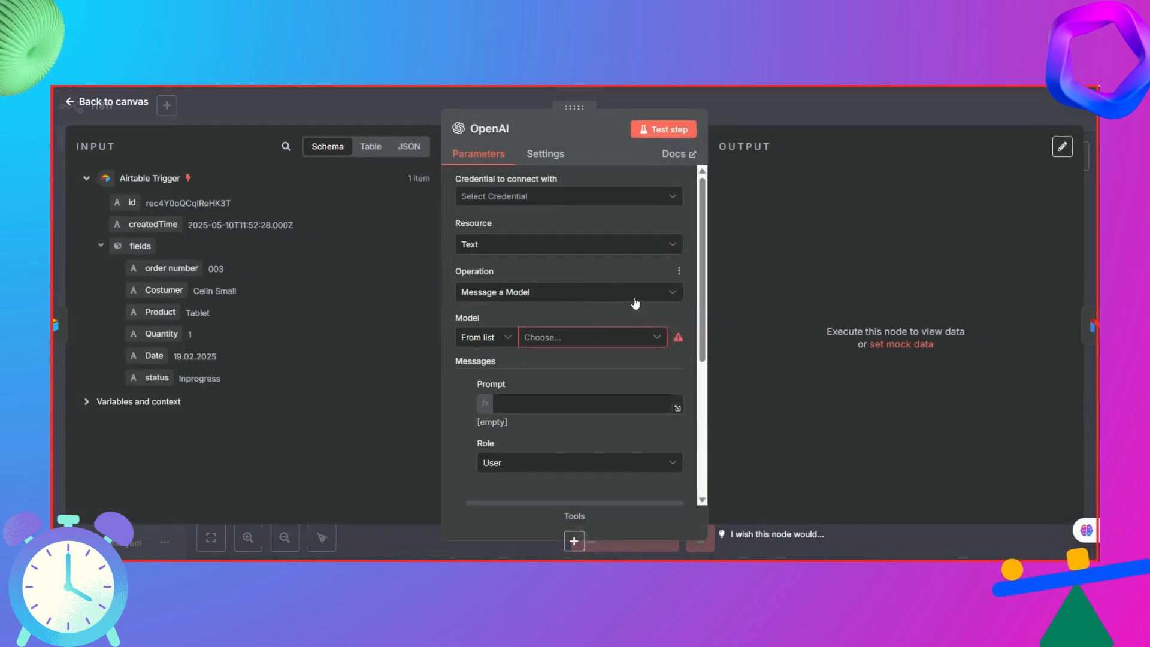
{"action": "left_click", "coordinate": [600, 198]}
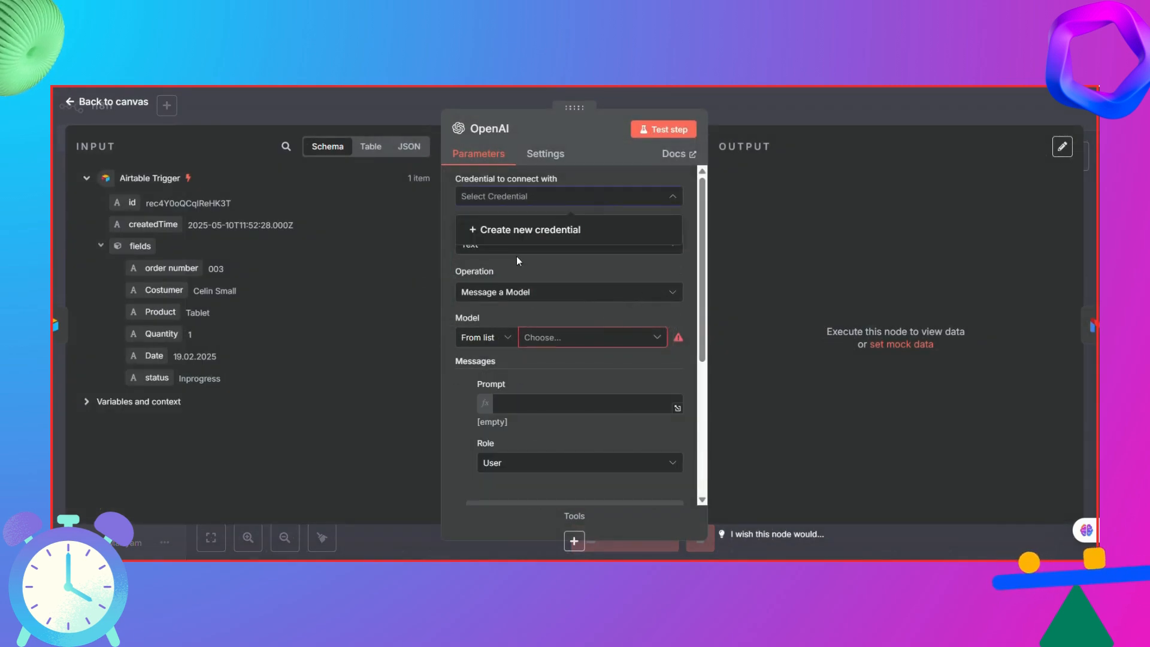
{"action": "left_click", "coordinate": [552, 231]}
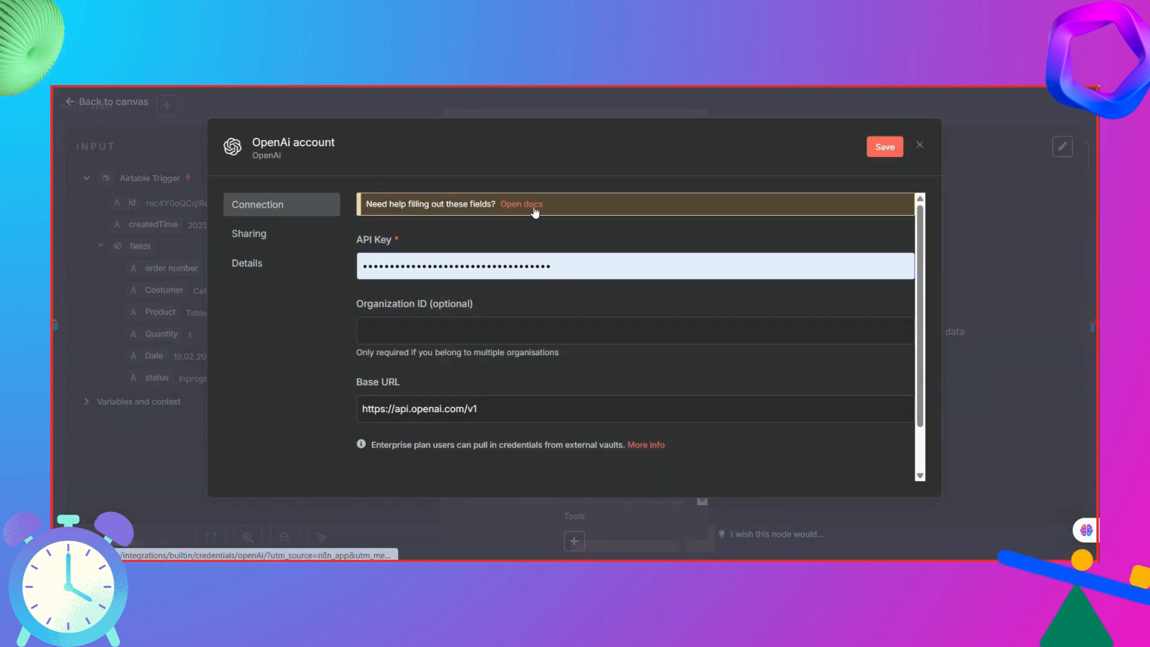
- Follow the credential documentation's OpenAI account link to the OpenAI platform and open its dashboard's API keys page
{"action": "left_click", "coordinate": [534, 205]}
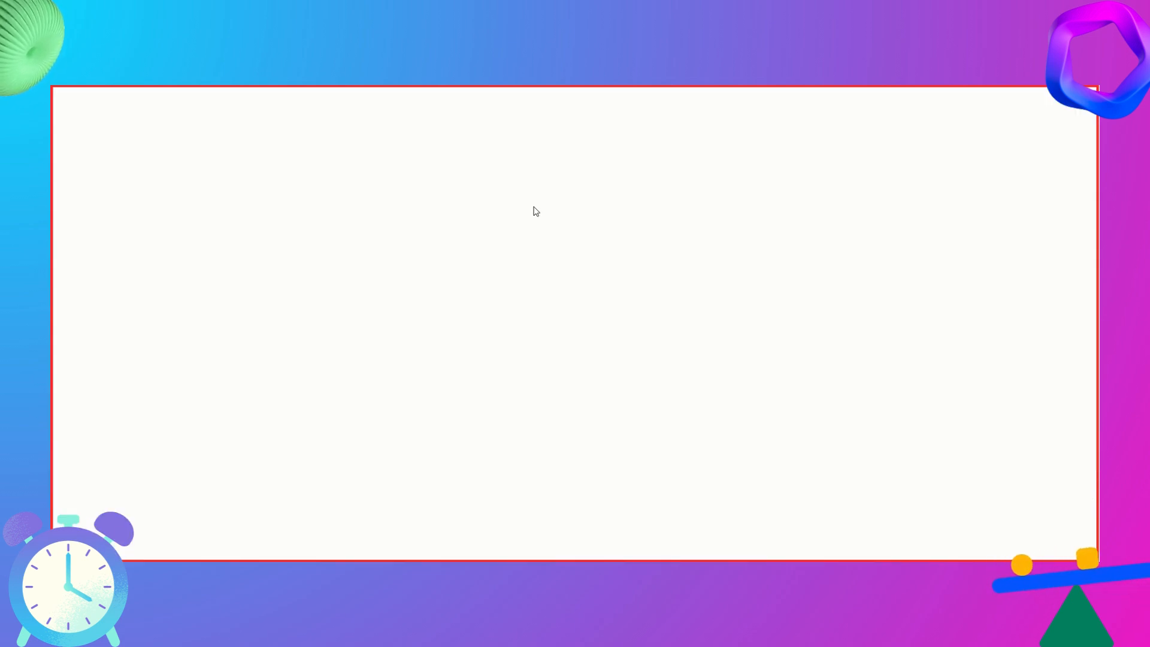
{"action": "scroll", "coordinate": [1047, 200], "scroll_direction": "down", "scroll_amount": 2}
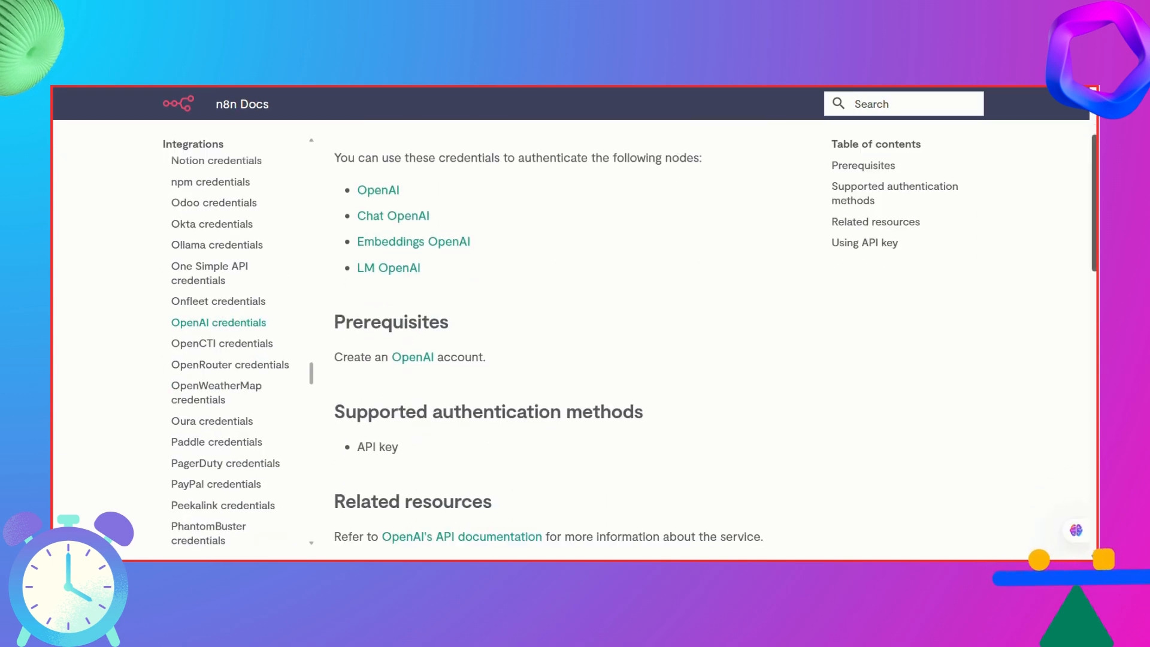
{"action": "left_click", "coordinate": [408, 359]}
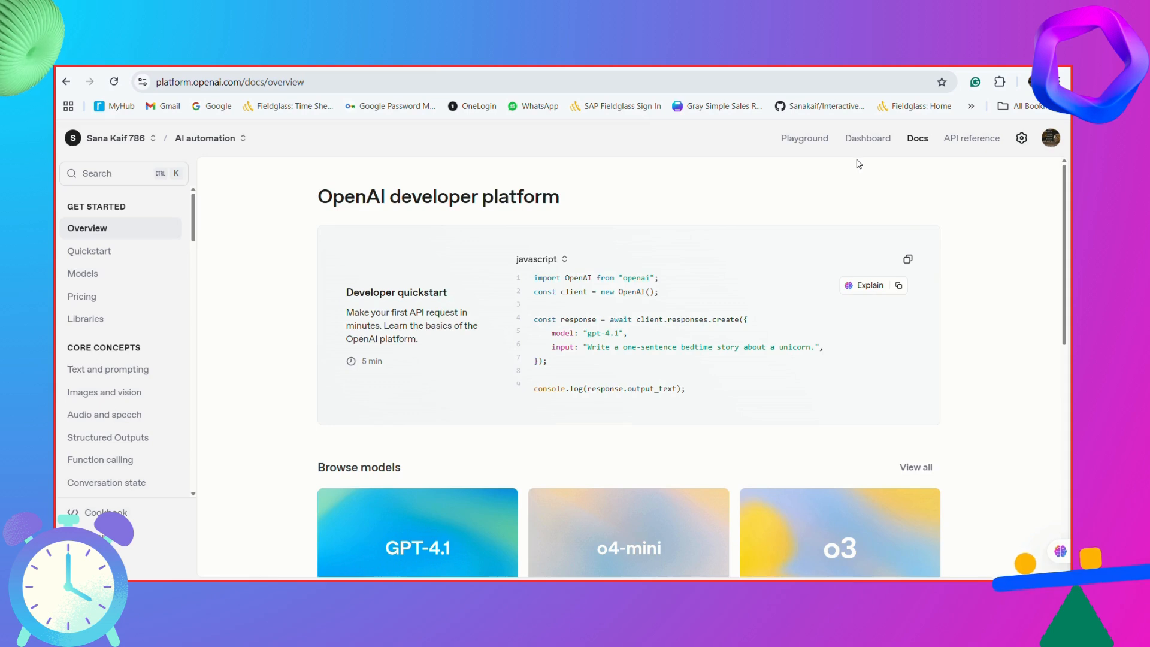
{"action": "left_click", "coordinate": [868, 139]}
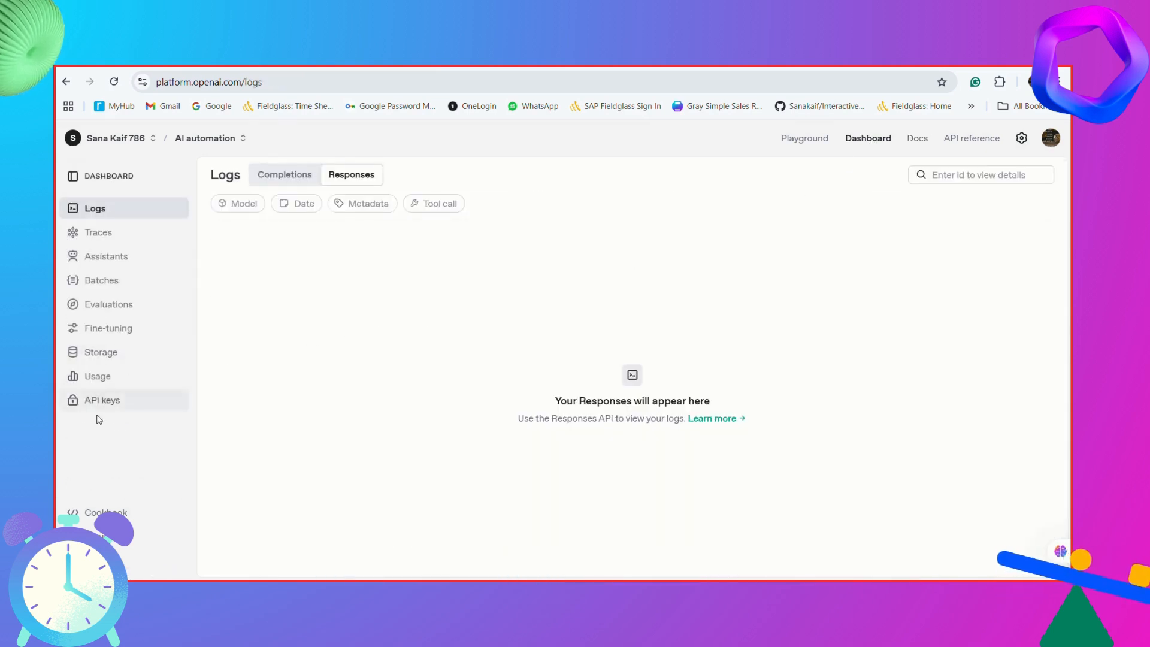
{"action": "left_click", "coordinate": [114, 400]}
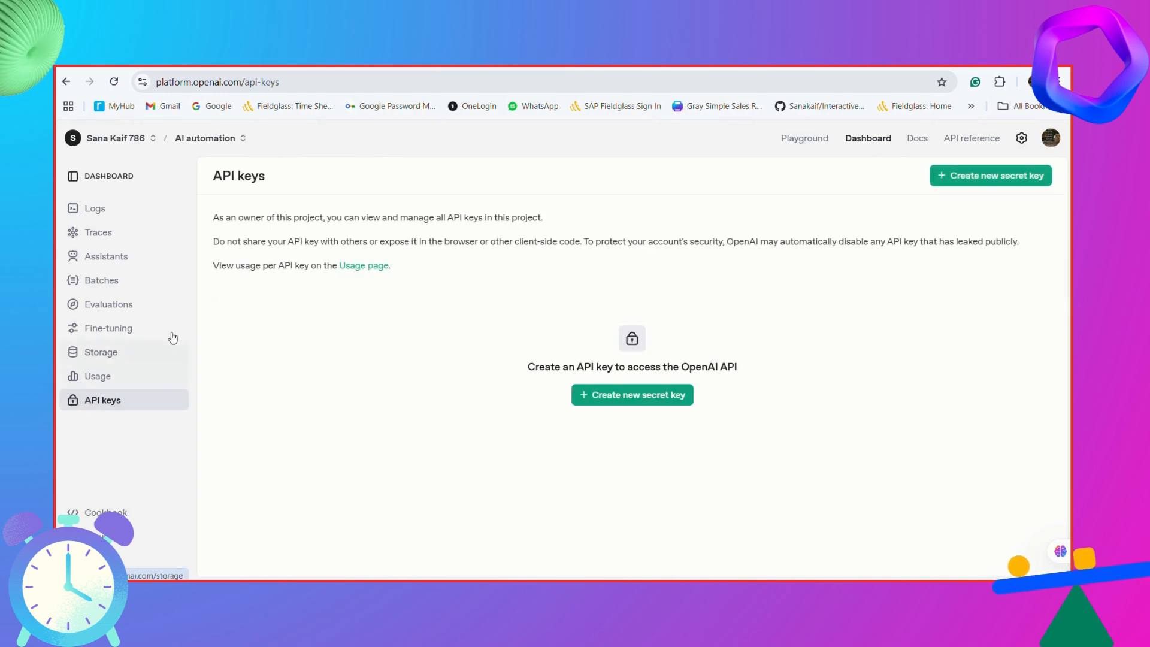
- Switch to n8n to close the OpenAI credential dialog without saving, and return to the OpenAI platform's API keys page
{"action": "left_click", "coordinate": [240, 139]}
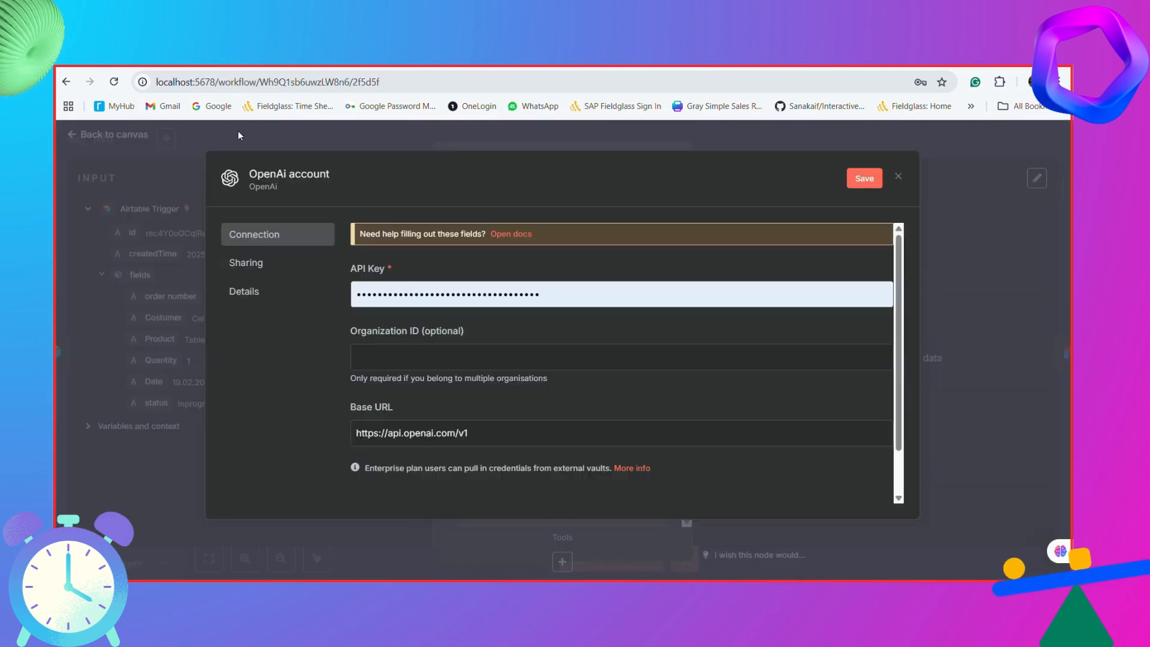
{"action": "left_click", "coordinate": [368, 140]}
{"action": "left_click", "coordinate": [598, 385]}
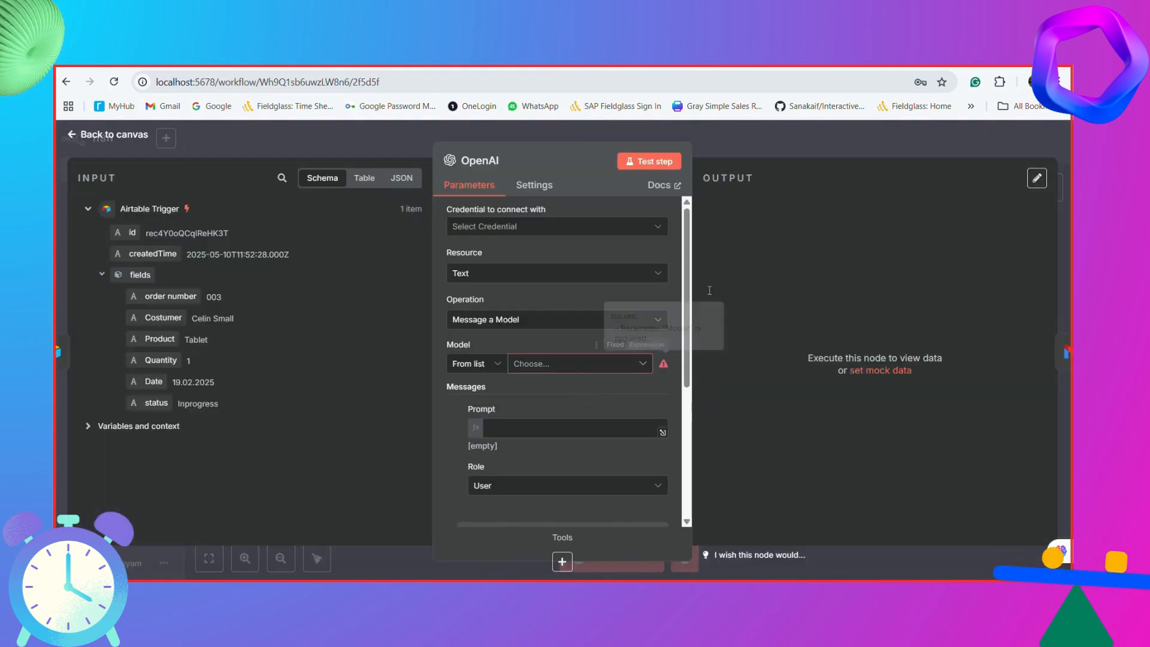
{"action": "left_click", "coordinate": [750, 136]}
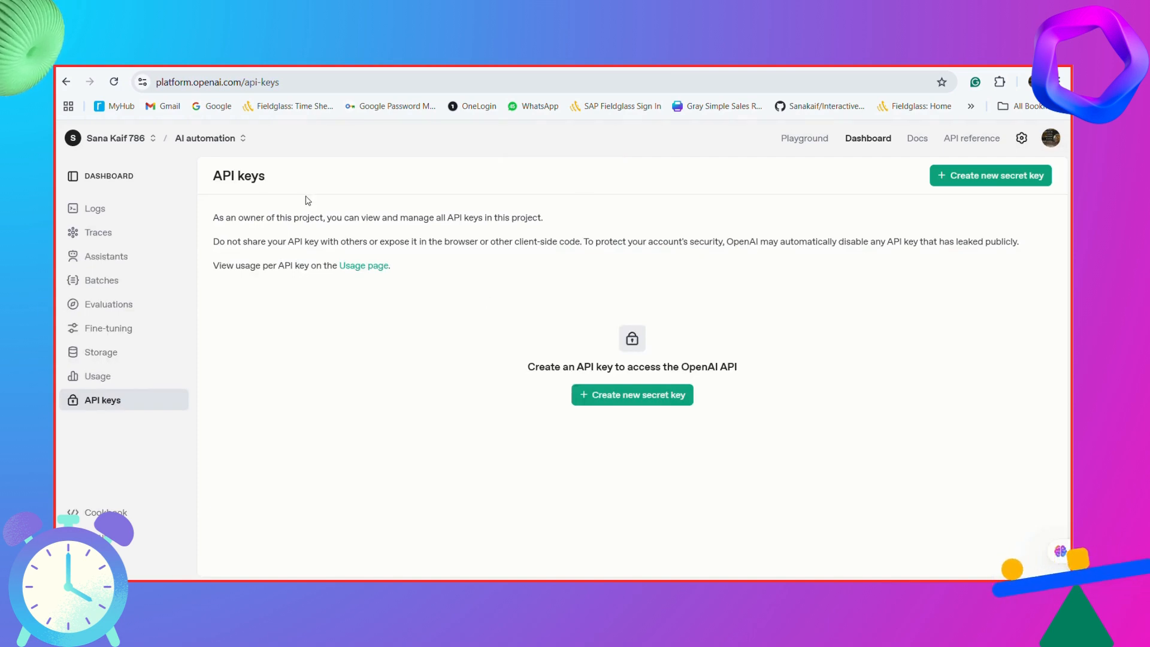
- Create a new OpenAI platform project named "AI Automation-2"
{"action": "left_click", "coordinate": [227, 139]}
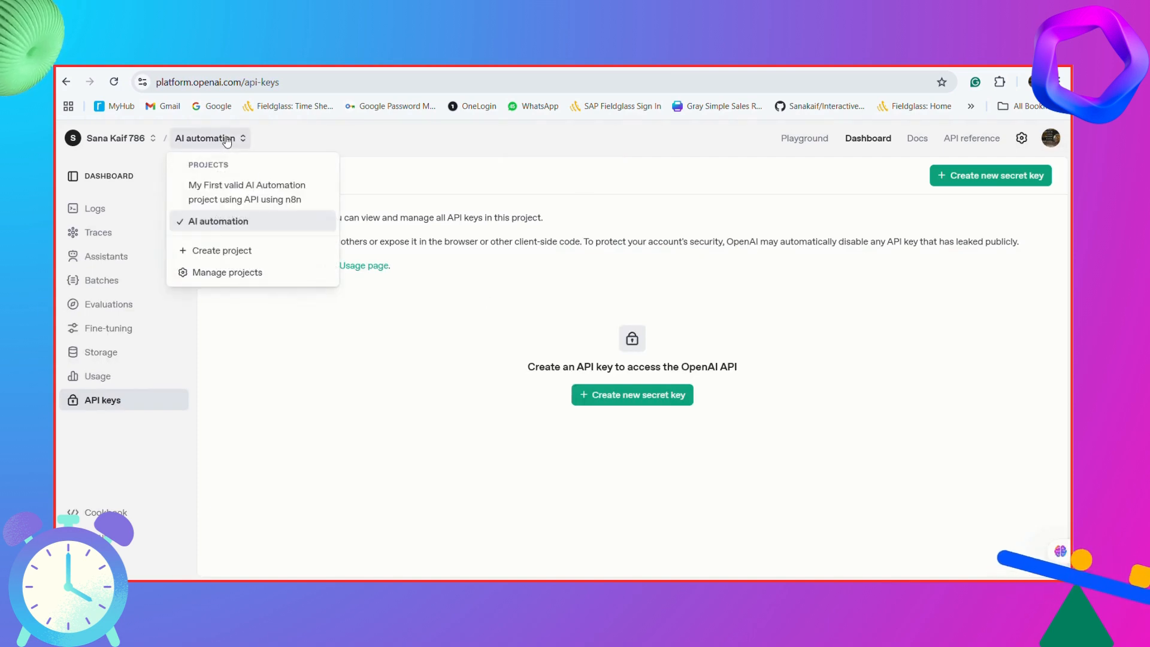
{"action": "left_click", "coordinate": [206, 251]}
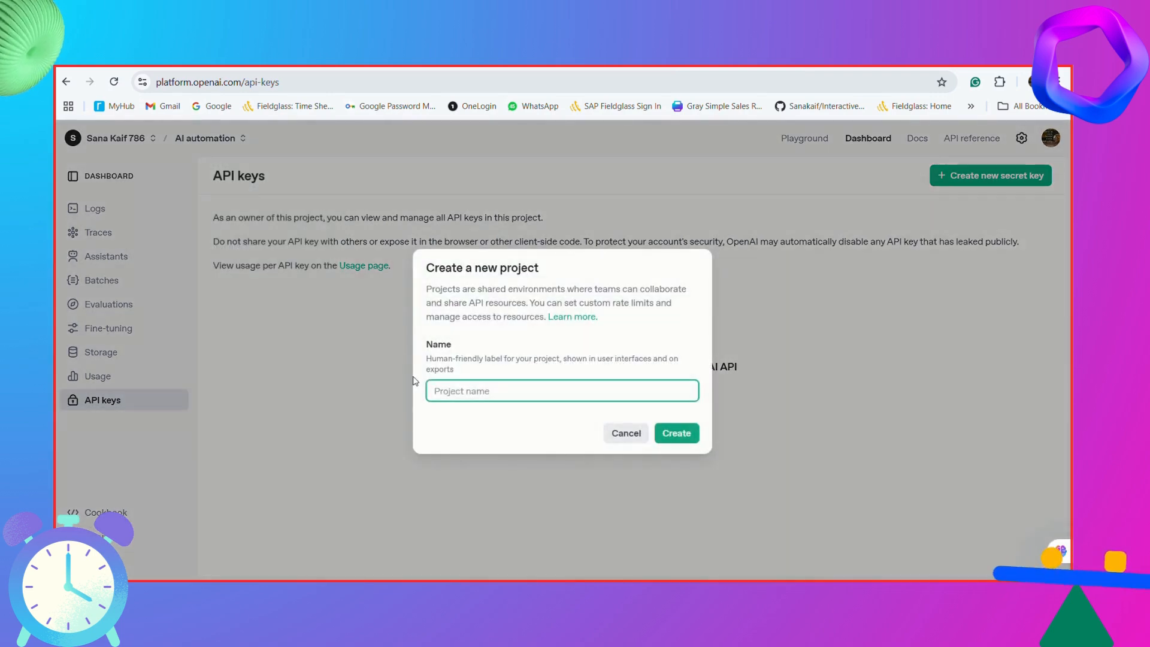
{"action": "type", "text": "AI"}
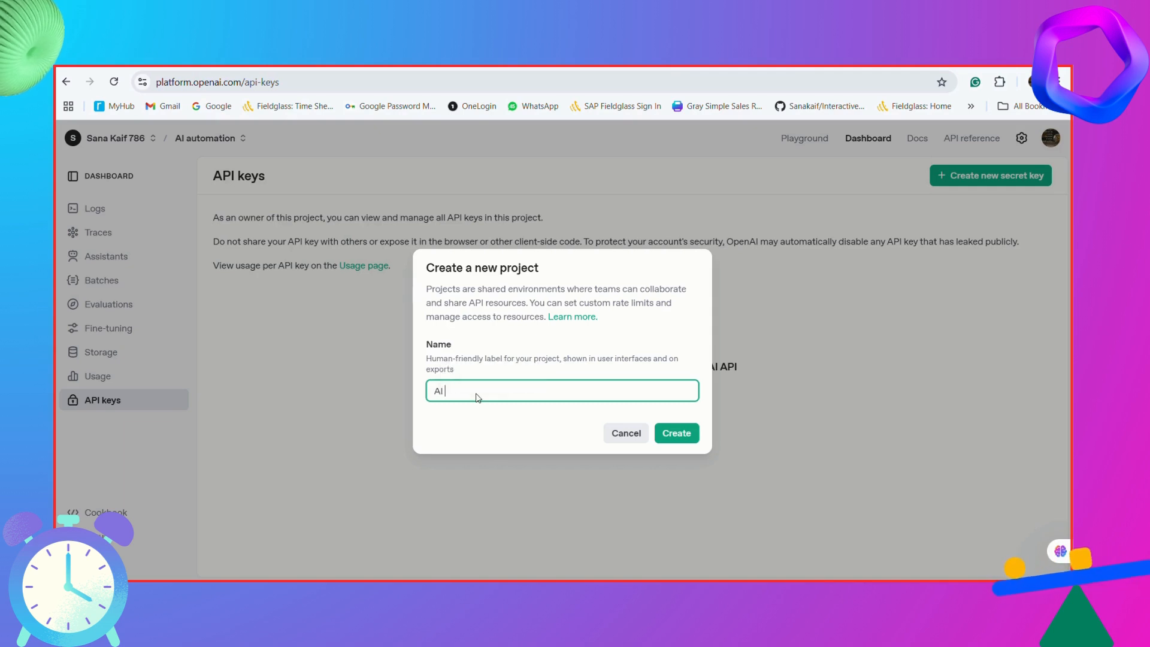
{"action": "type", "text": " Auton"}
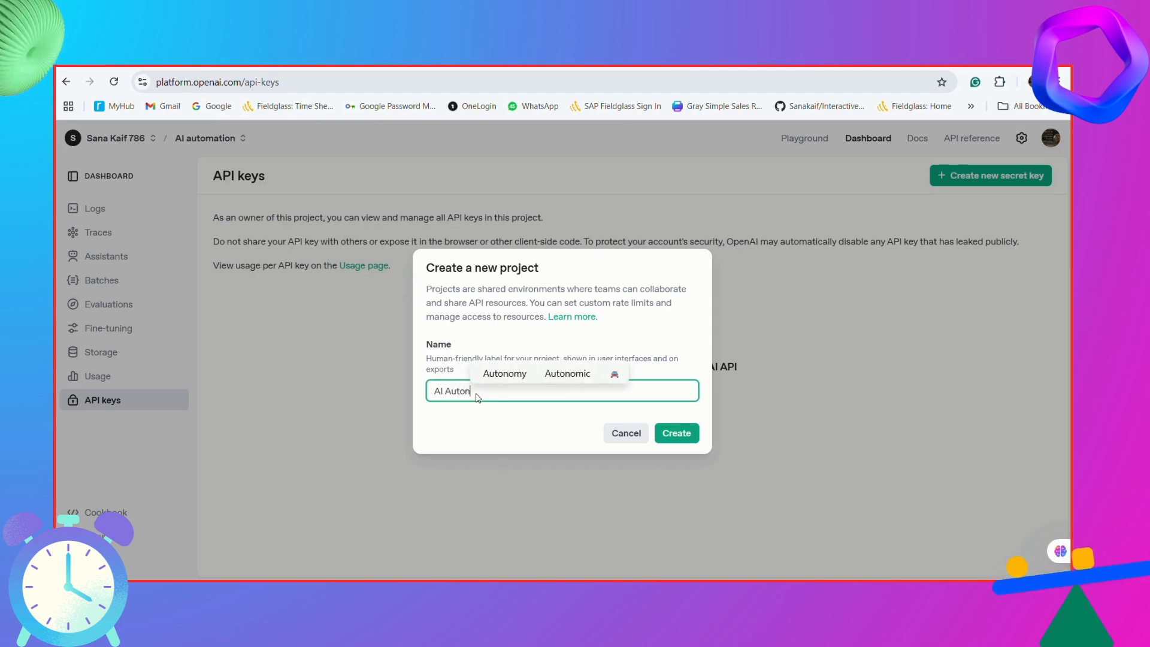
{"action": "key", "text": "BackSpace"}
{"action": "type", "text": "ma"}
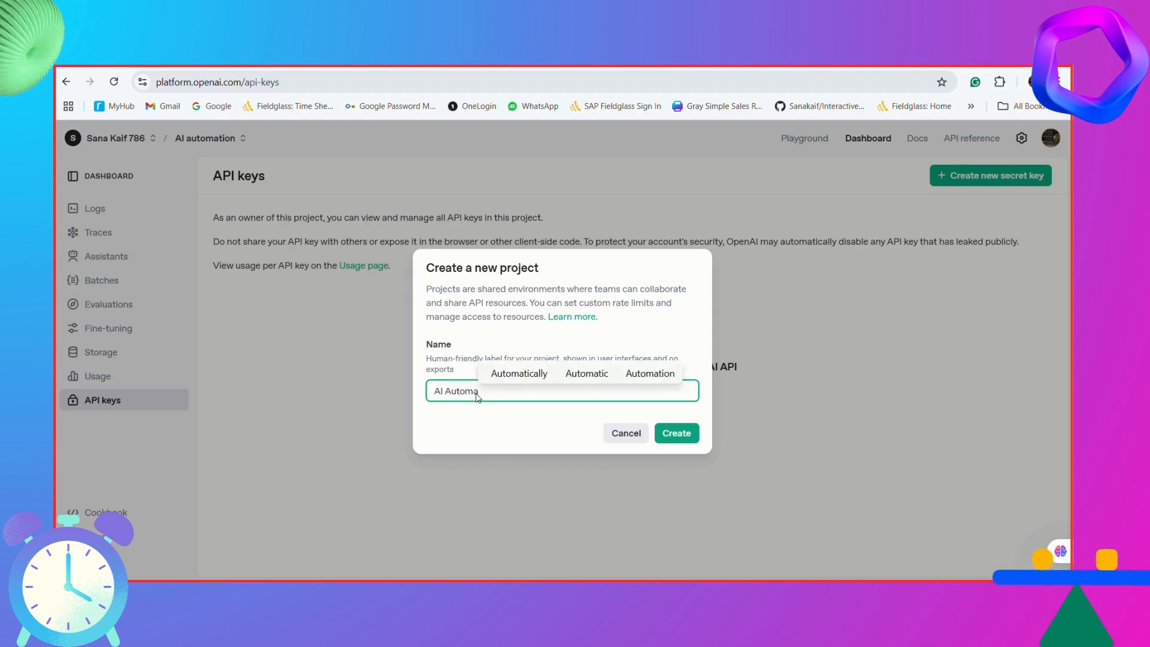
{"action": "type", "text": "tion-"}
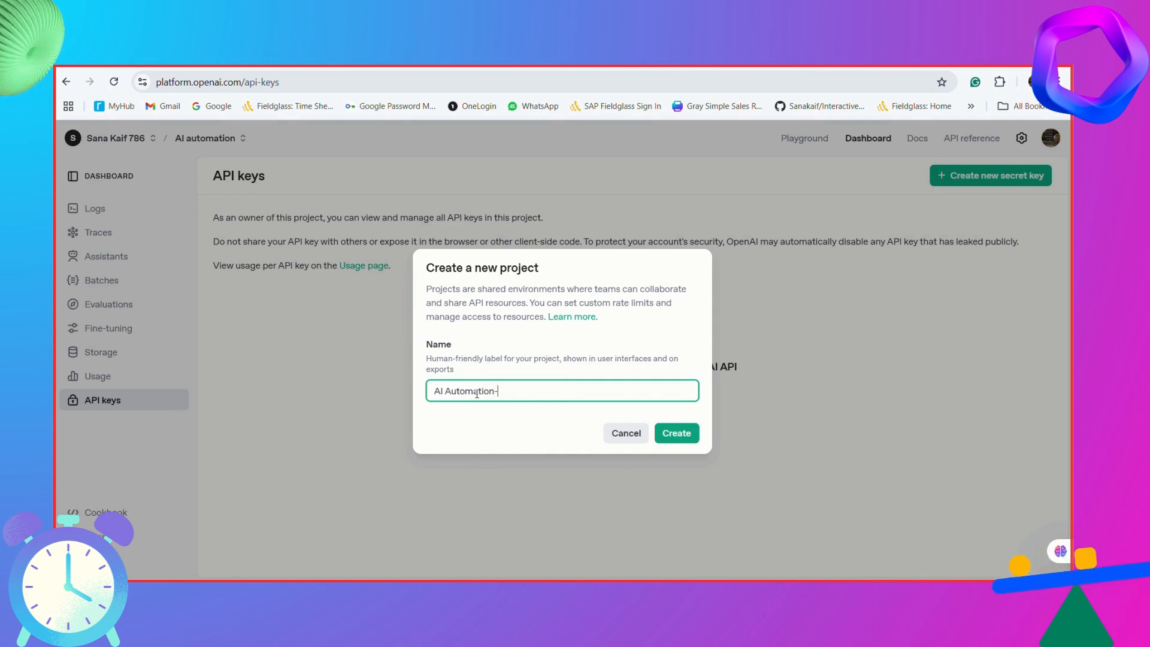
{"action": "type", "text": "2"}
{"action": "left_click", "coordinate": [683, 434]}
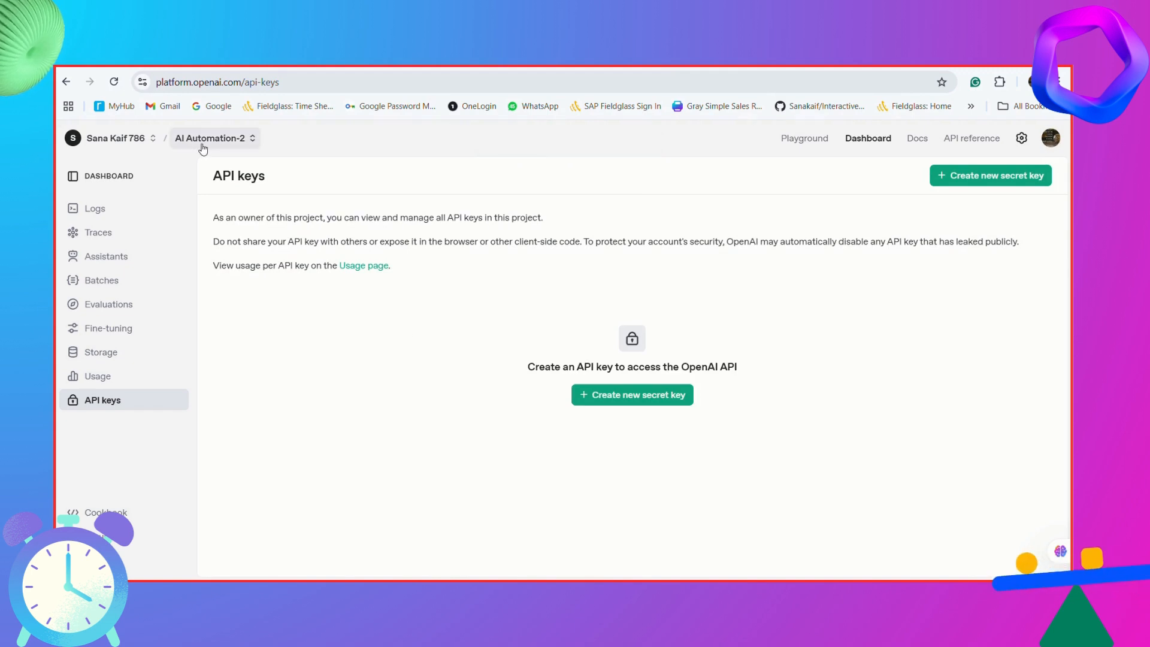
- Create a new secret key named "AI automation key" for the AI Automation-2 project
{"action": "left_click", "coordinate": [607, 395]}
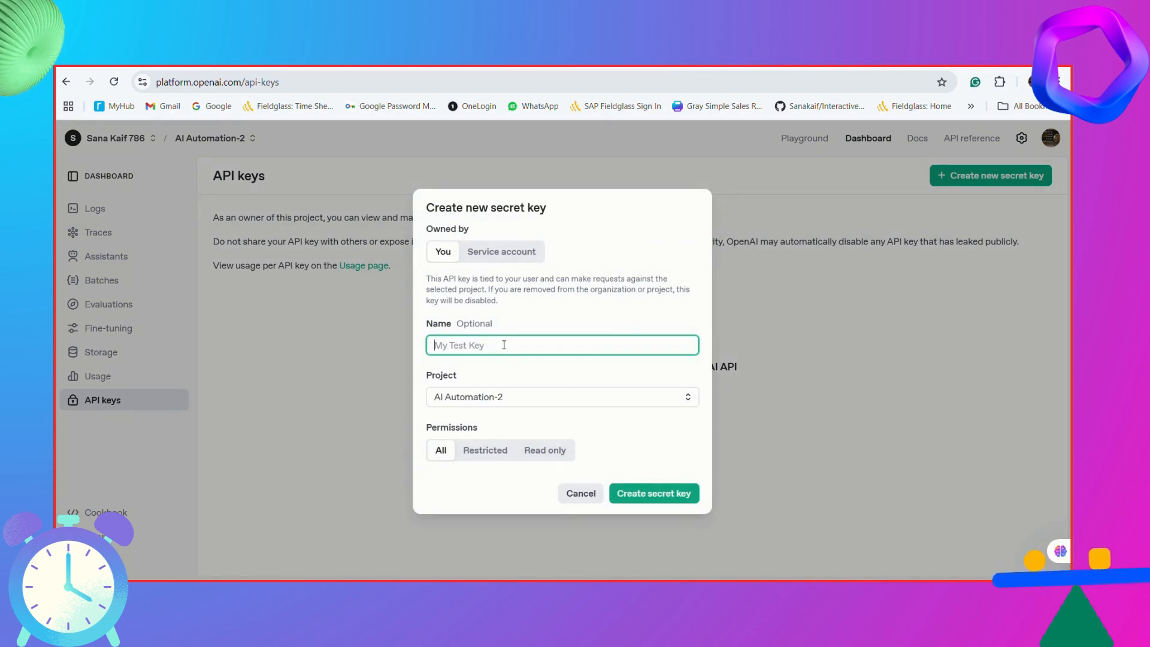
{"action": "type", "text": "AI autom"}
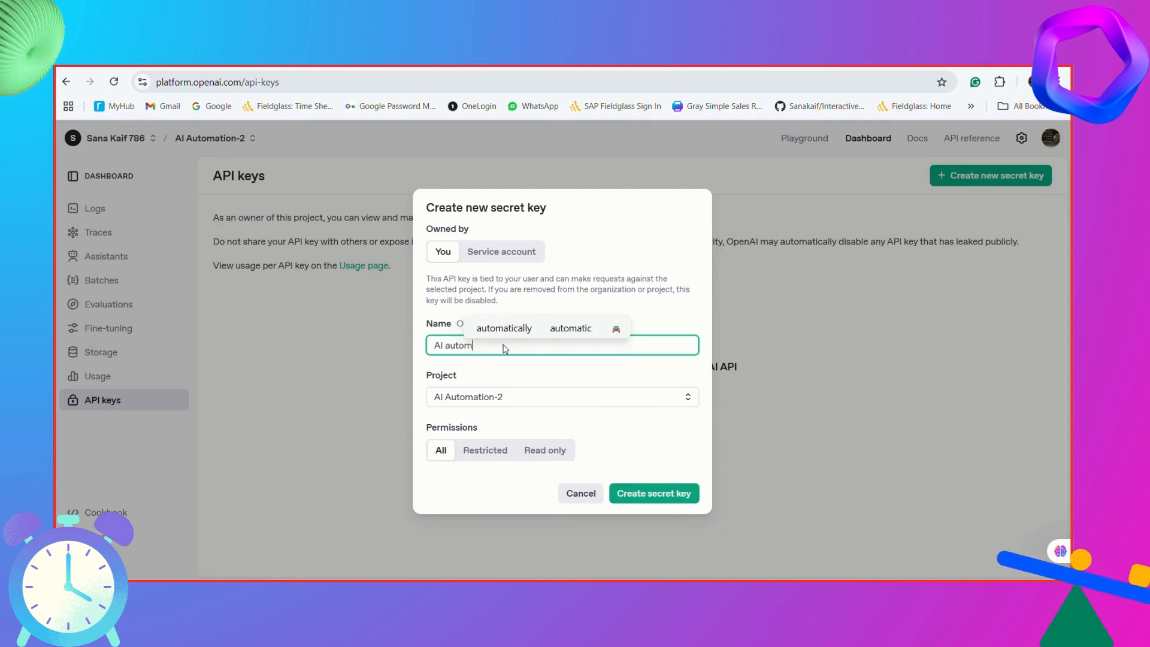
{"action": "type", "text": "ation key"}
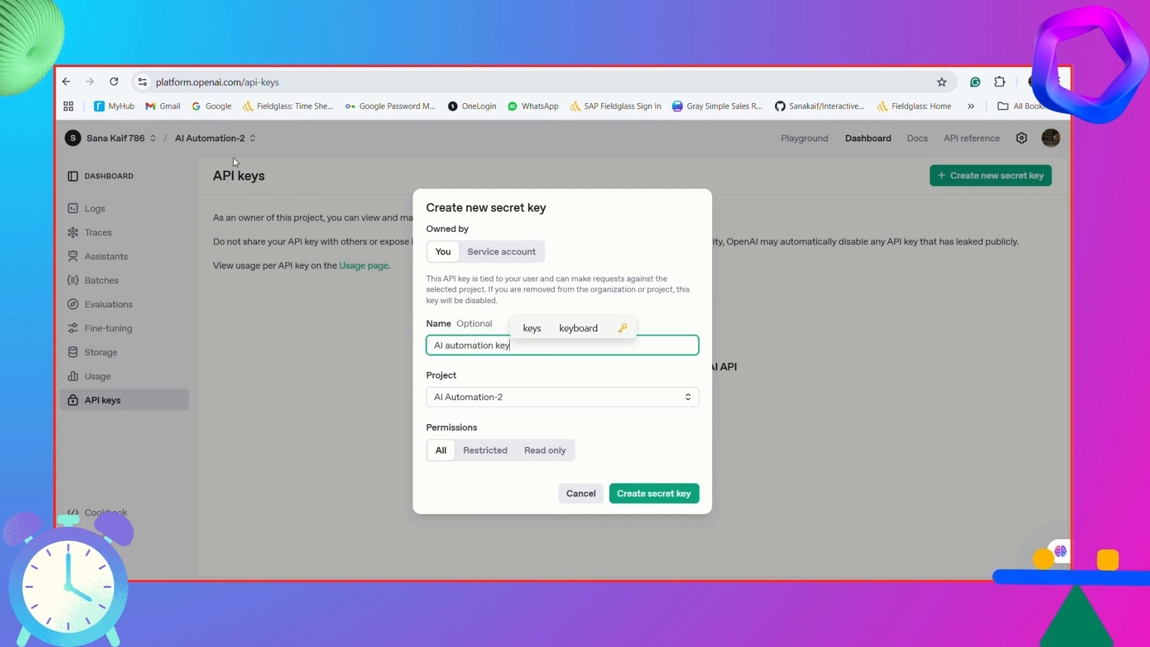
{"action": "left_click", "coordinate": [641, 497]}
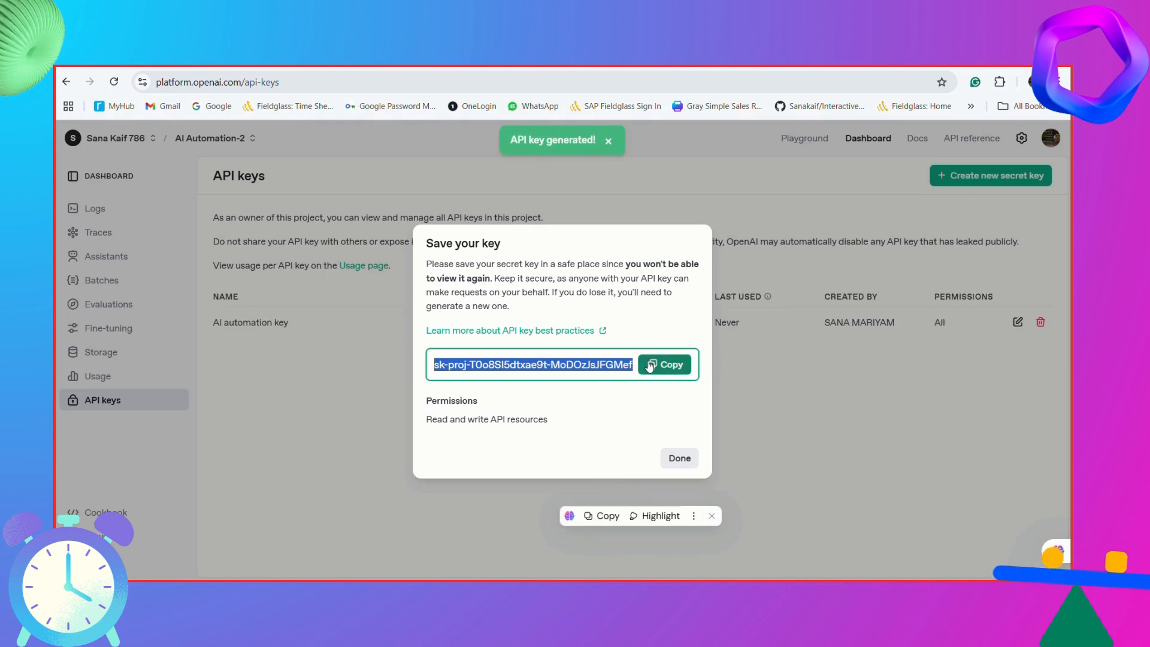
- Copy the newly generated secret key and reopen the OpenAI node's settings in the n8n workflow
{"action": "left_click", "coordinate": [652, 366]}
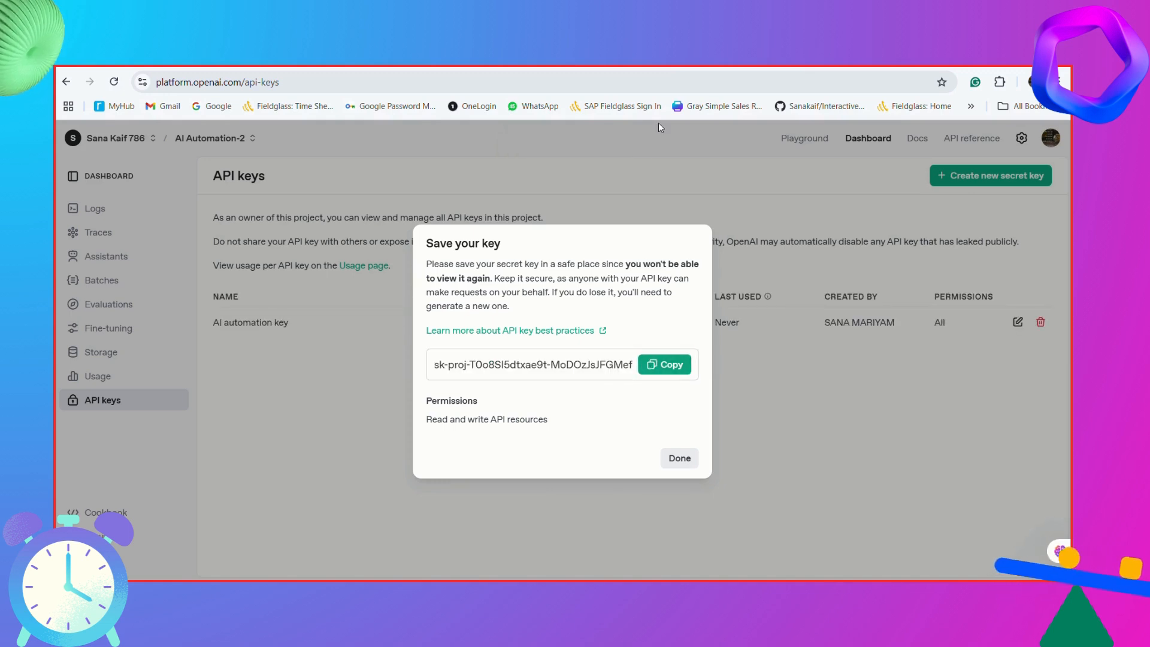
{"action": "key", "text": "ctrl+shift+Tab"}
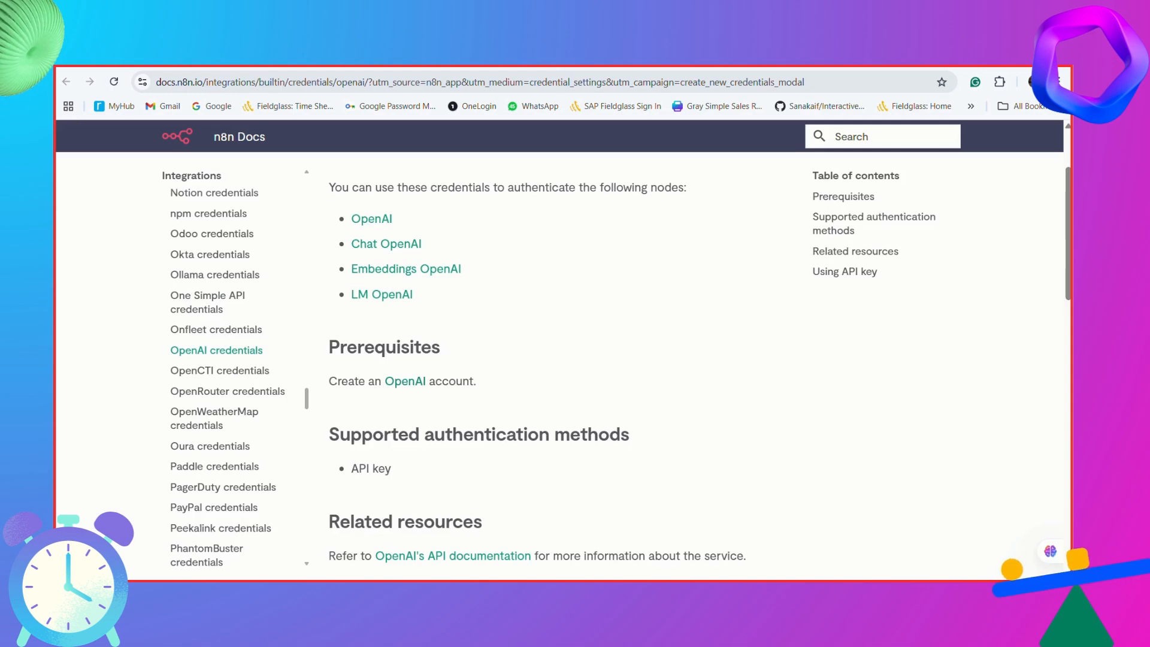
{"action": "key", "text": "ctrl+shift+Tab"}
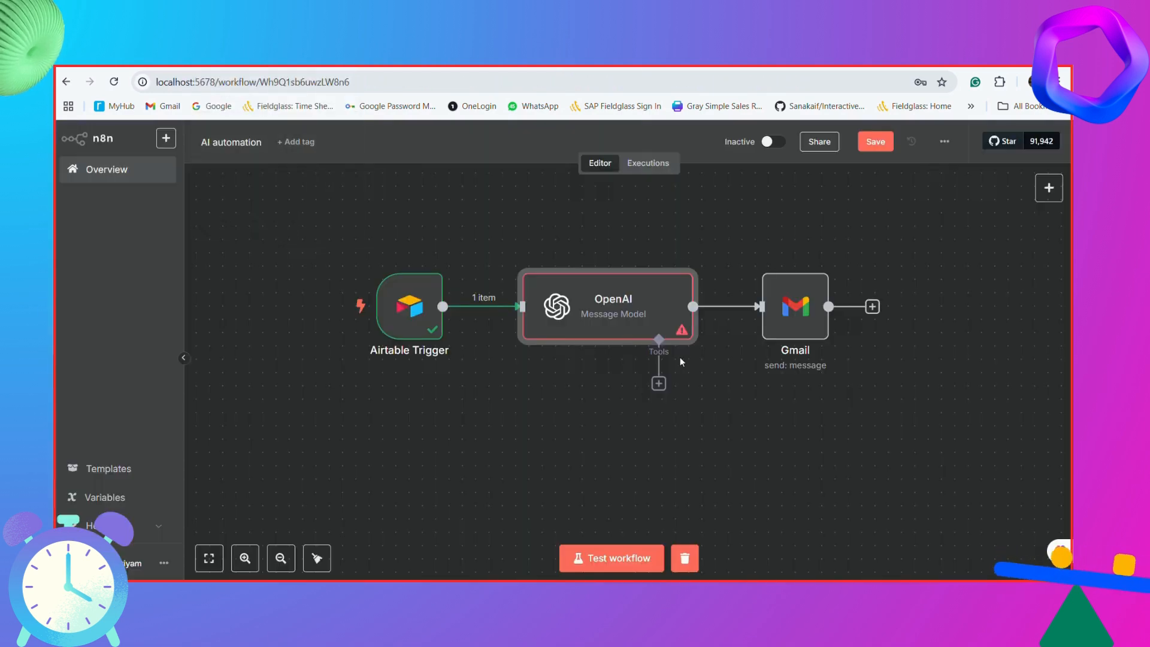
{"action": "double_click", "coordinate": [636, 306]}
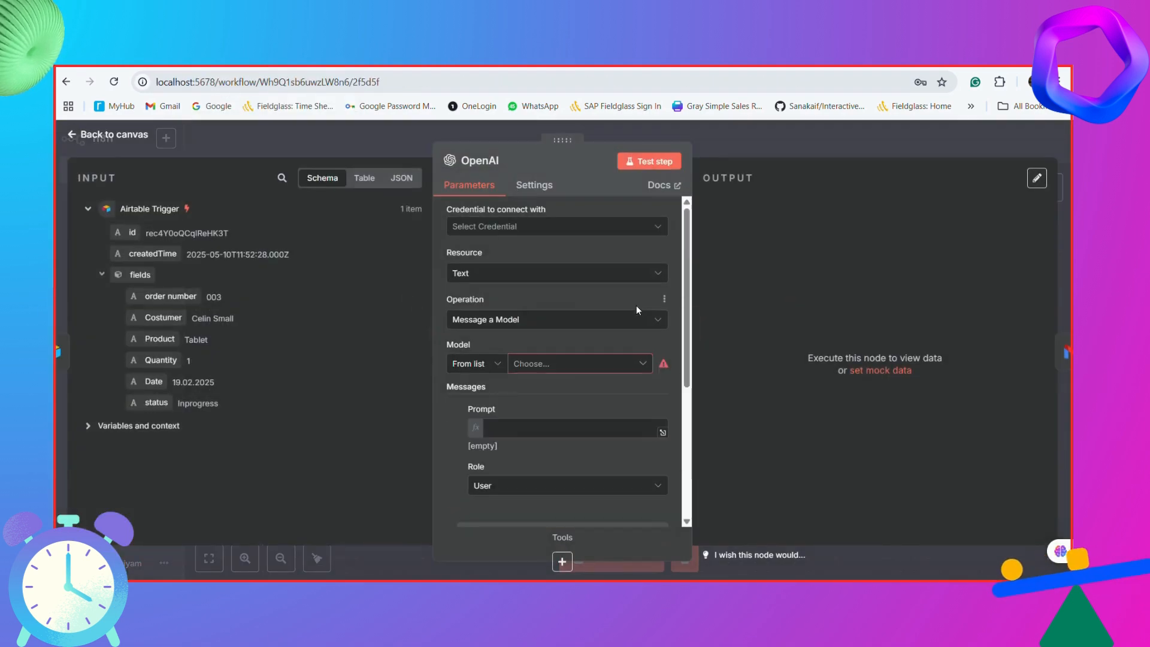
- Create a new OpenAI credential for the node, paste the secret key into its API Key field and save it
{"action": "left_click", "coordinate": [636, 228]}
{"action": "left_click", "coordinate": [590, 264]}
{"action": "left_click_drag", "start_coordinate": [550, 295], "coordinate": [297, 323]}
{"action": "key", "text": "ctrl+v"}
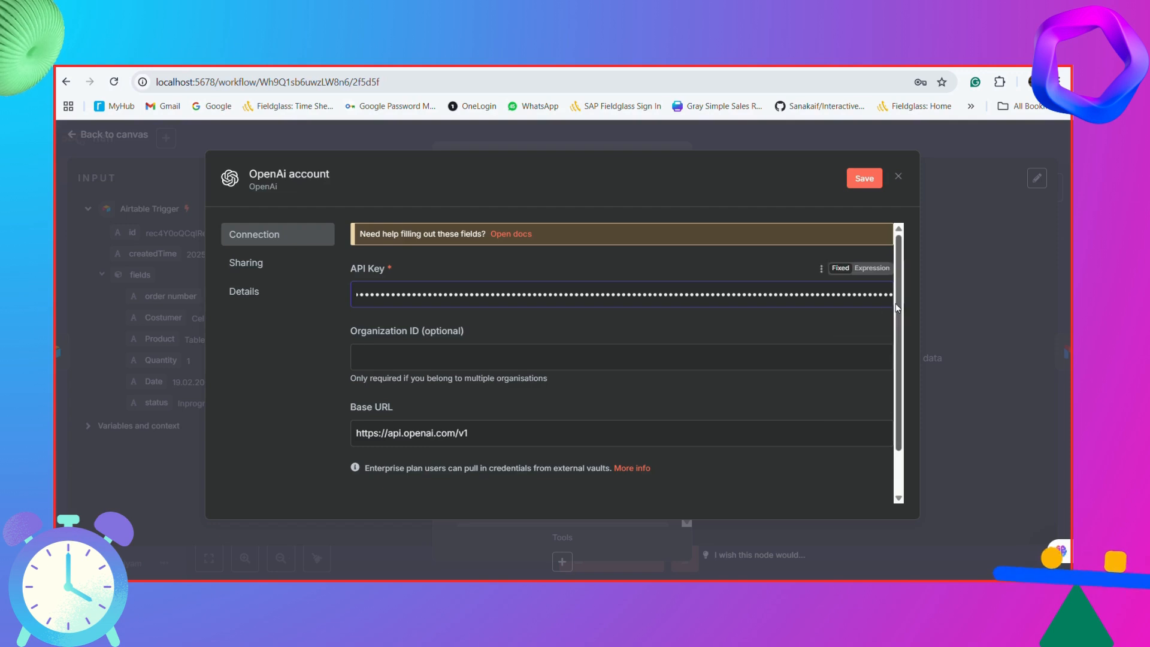
{"action": "scroll", "coordinate": [896, 308], "scroll_direction": "down", "scroll_amount": 1}
{"action": "scroll", "coordinate": [892, 282], "scroll_direction": "up", "scroll_amount": 1}
{"action": "left_click", "coordinate": [864, 178]}
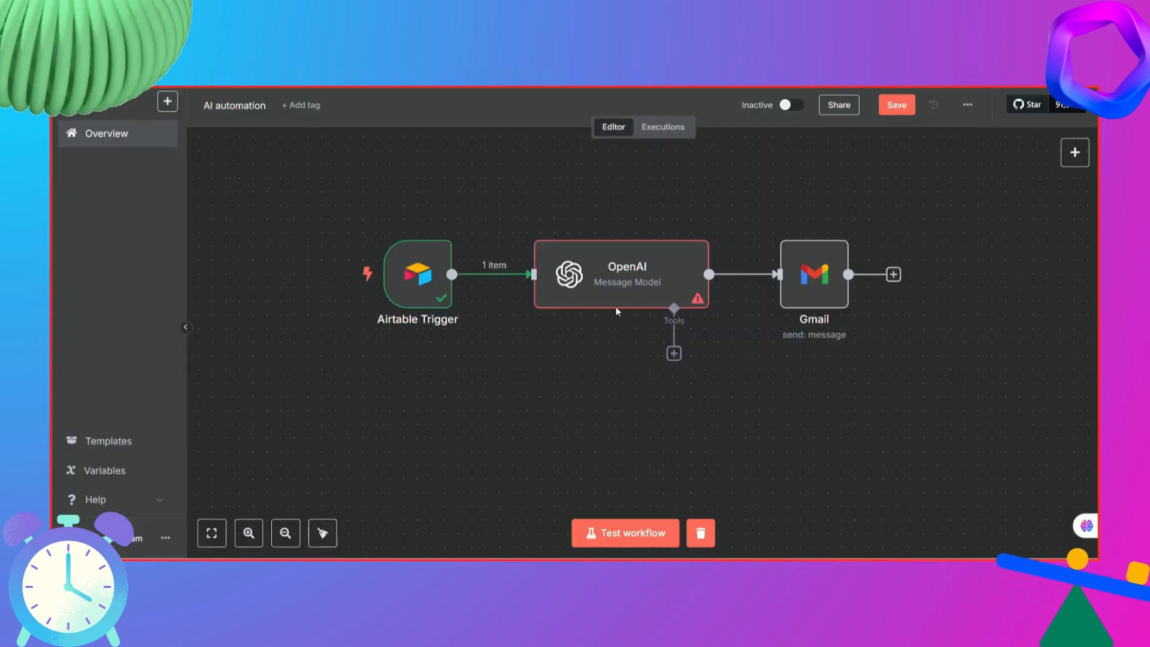
- Configure the OpenAI node with the OpenAi account credential, Text resource, Message a Model operation and GPT-4O model
{"action": "double_click", "coordinate": [631, 290]}
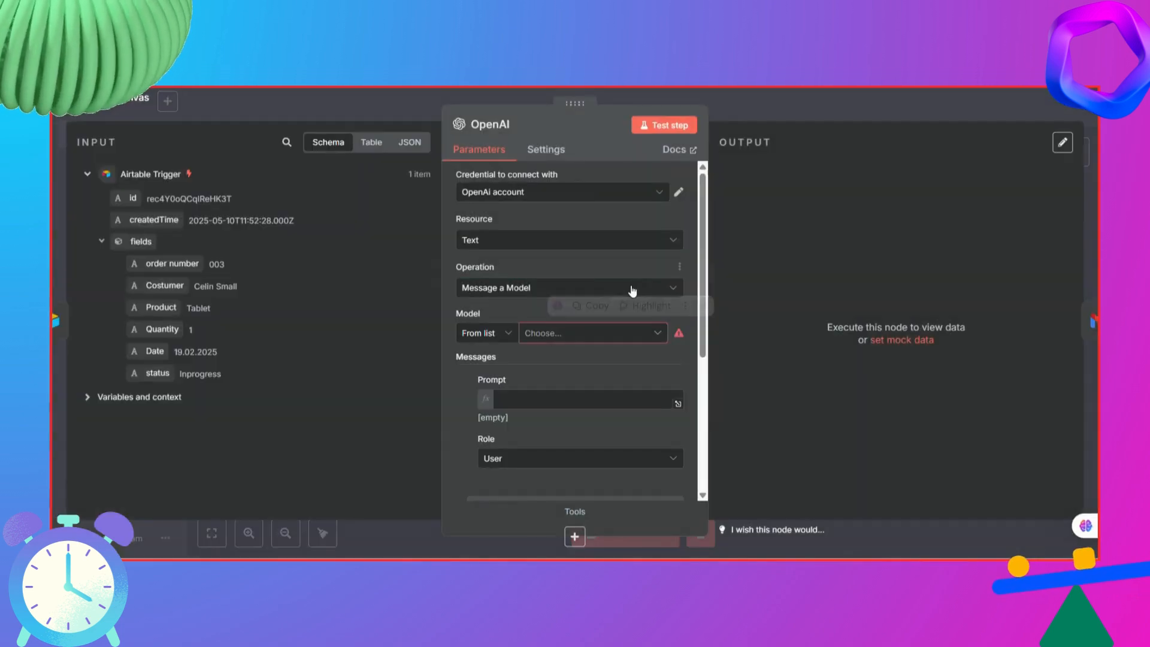
{"action": "left_click", "coordinate": [668, 199]}
{"action": "left_click", "coordinate": [578, 243]}
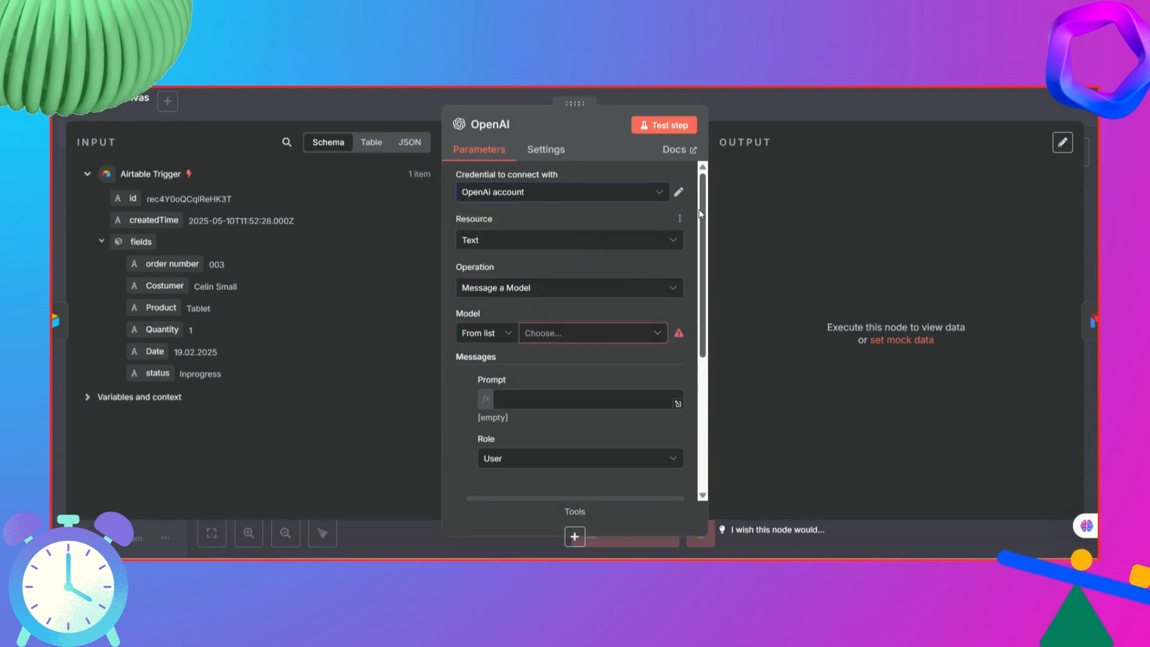
{"action": "left_click", "coordinate": [568, 246]}
{"action": "left_click", "coordinate": [491, 298]}
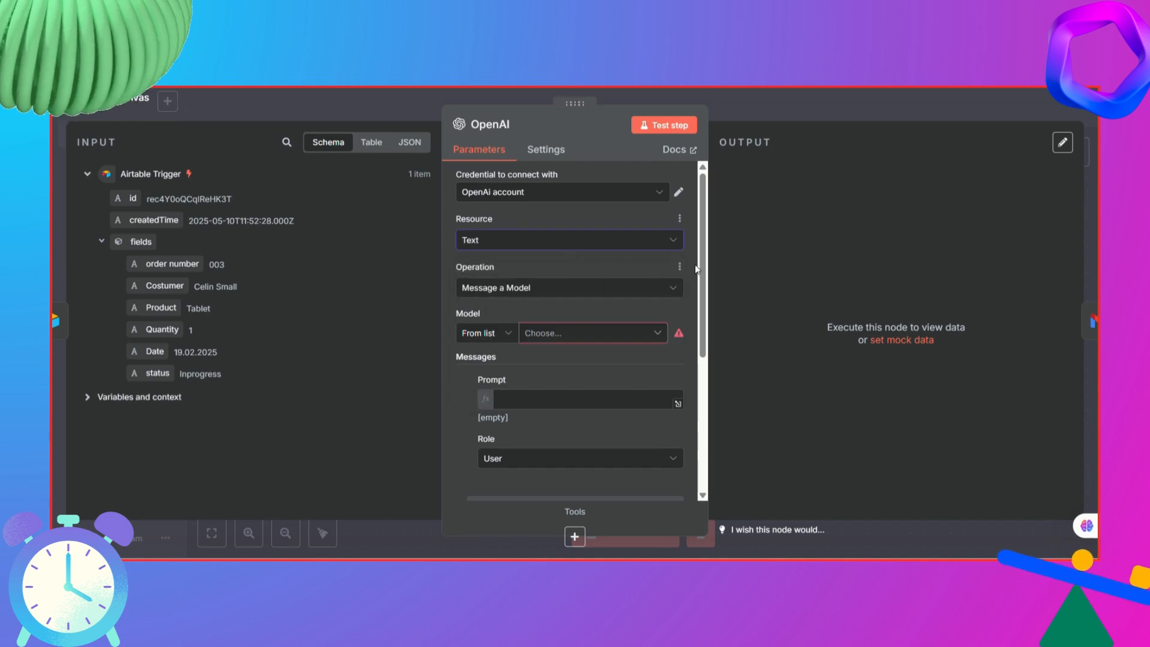
{"action": "scroll", "coordinate": [705, 267], "scroll_direction": "down", "scroll_amount": 1}
{"action": "left_click_drag", "start_coordinate": [704, 266], "coordinate": [706, 296]}
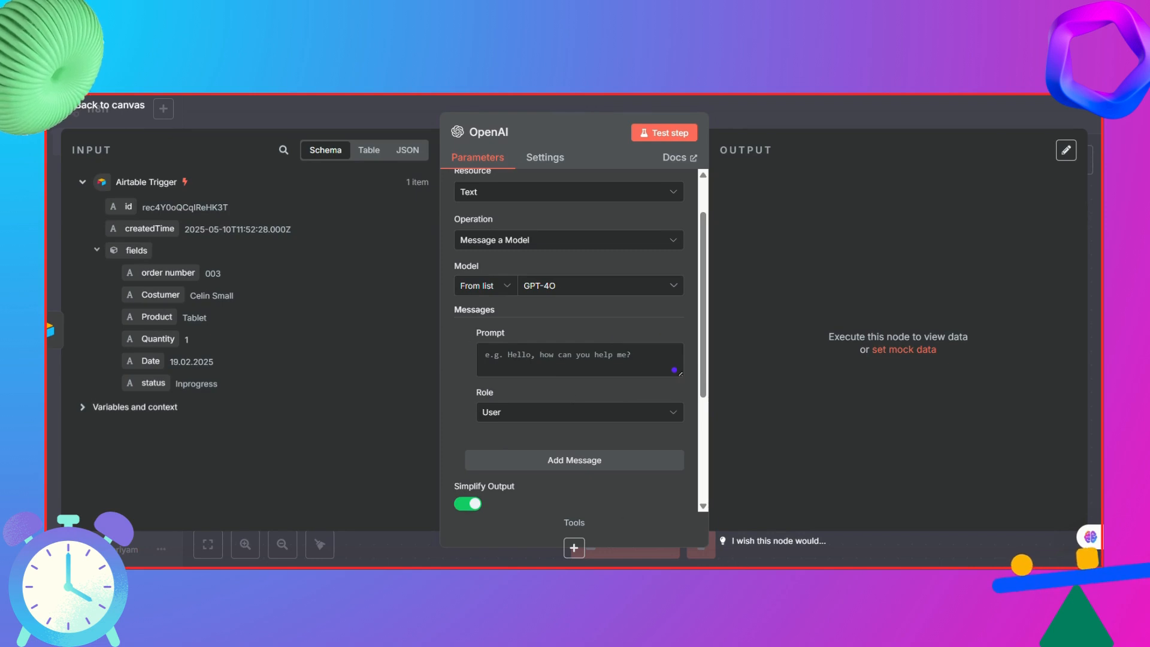
- Switch the node's Prompt to an expression and paste in the customer-order email instructions from the text file, using the expanded editor
{"action": "key", "text": "alt+Tab"}
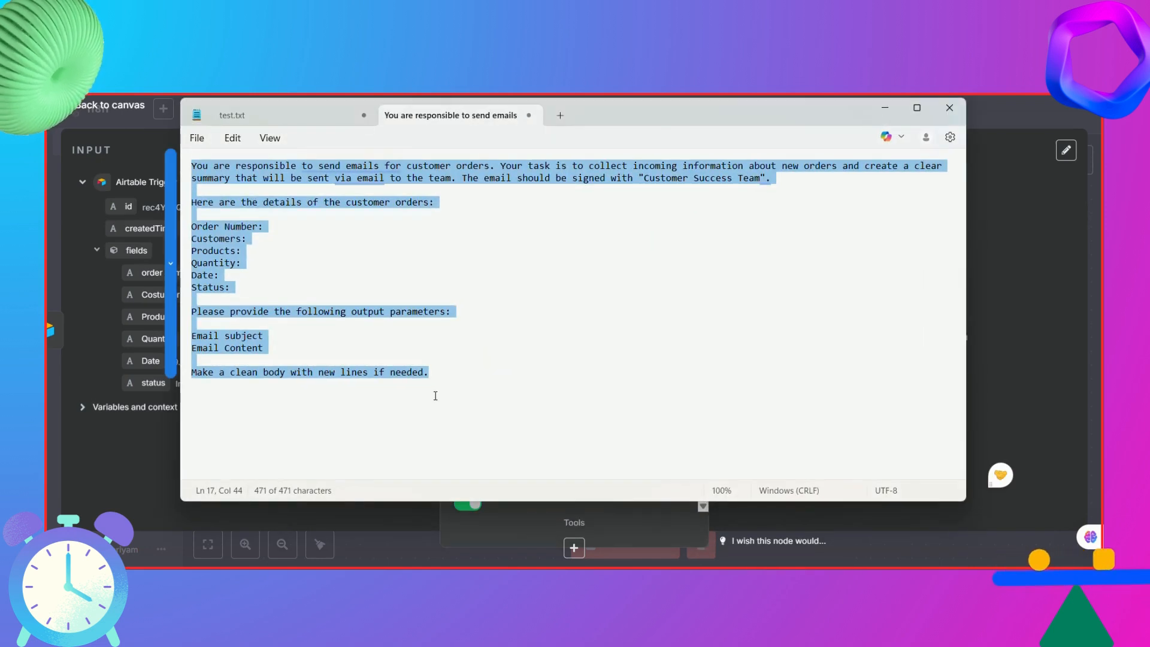
{"action": "key", "text": "alt+Tab"}
{"action": "left_click", "coordinate": [507, 355]}
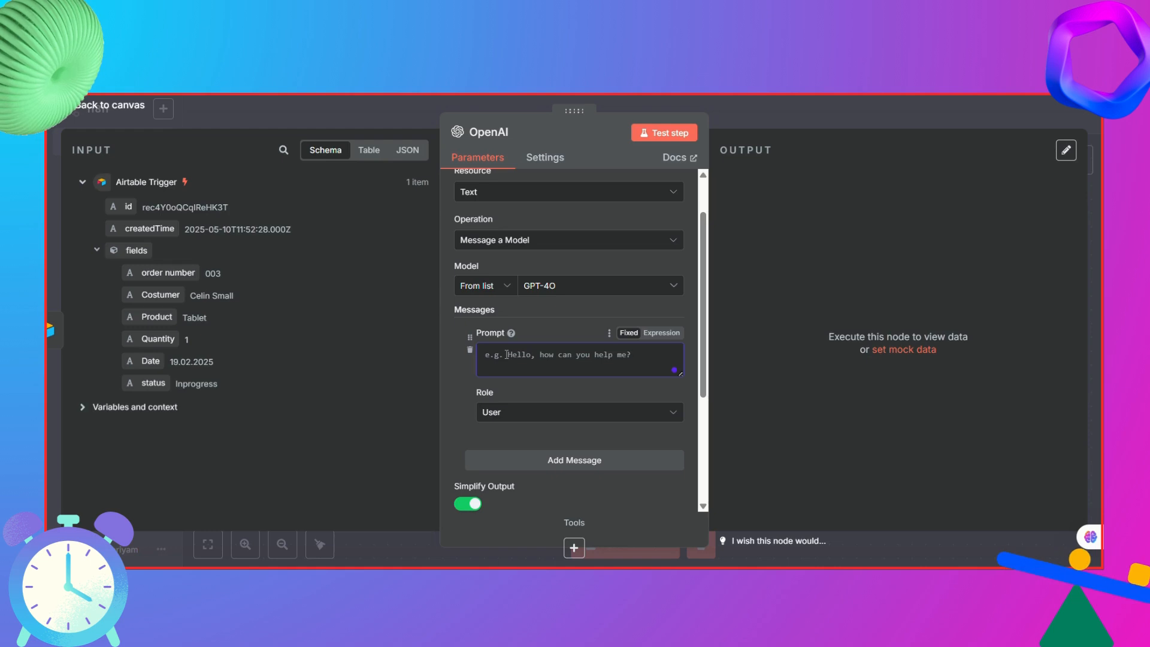
{"action": "left_click", "coordinate": [659, 333]}
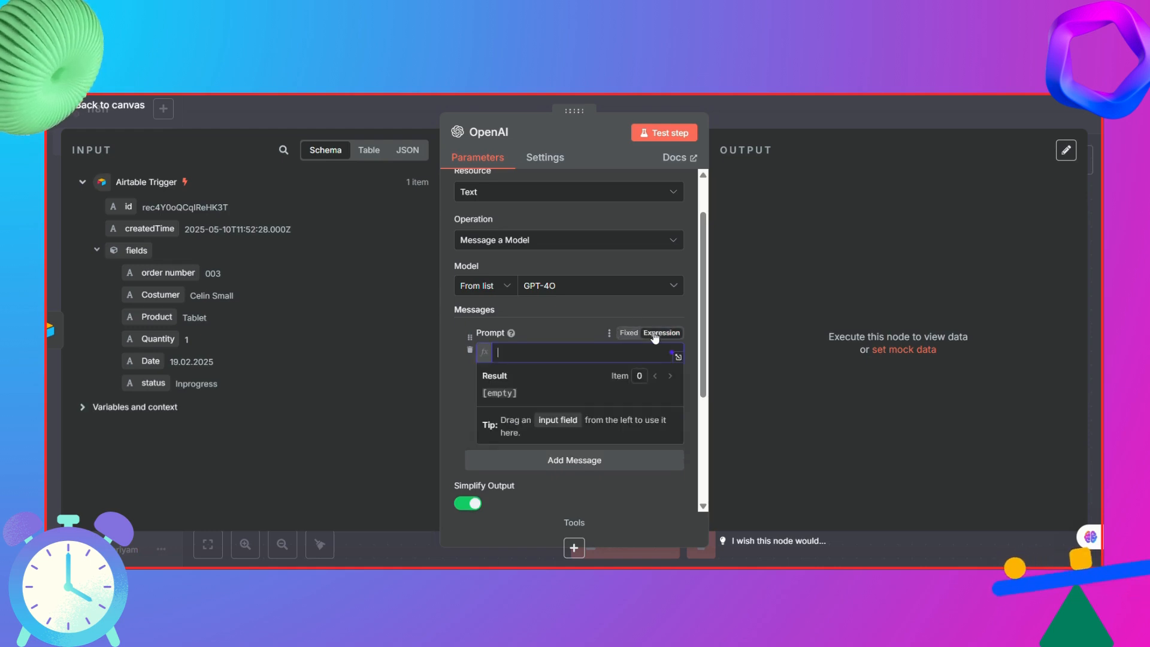
{"action": "left_click", "coordinate": [679, 358]}
{"action": "key", "text": "ctrl+v"}
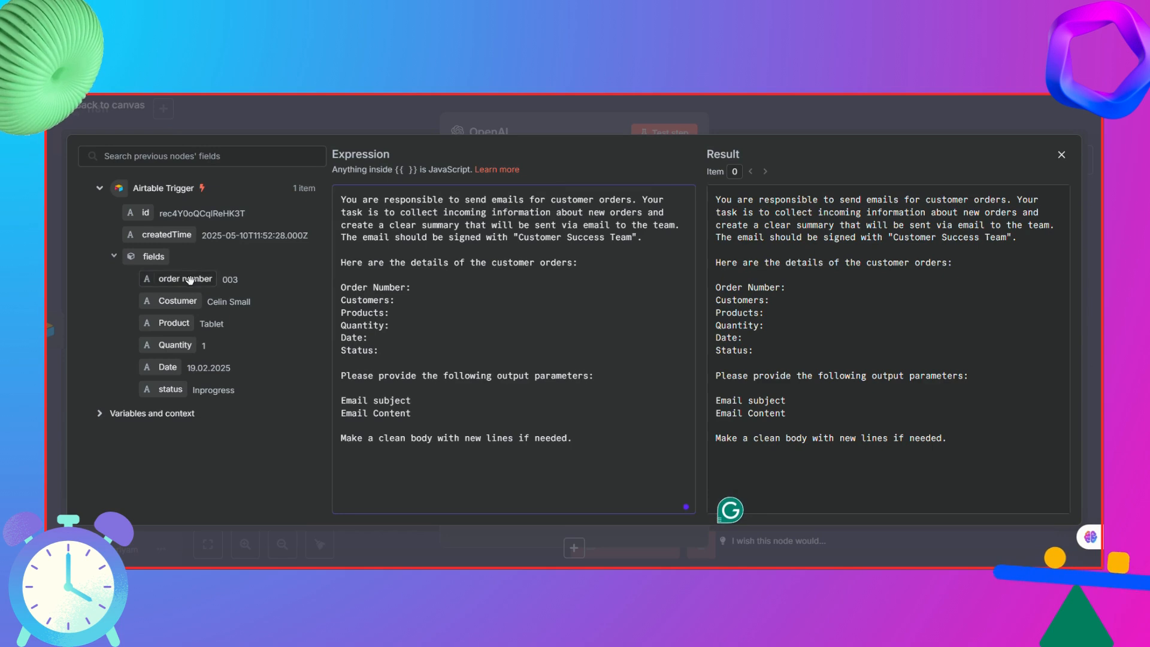
- Insert the Airtable order number, Costumer, Product and Quantity fields after their matching labels in the prompt
{"action": "left_click_drag", "start_coordinate": [189, 279], "coordinate": [414, 282]}
{"action": "left_click", "coordinate": [412, 342]}
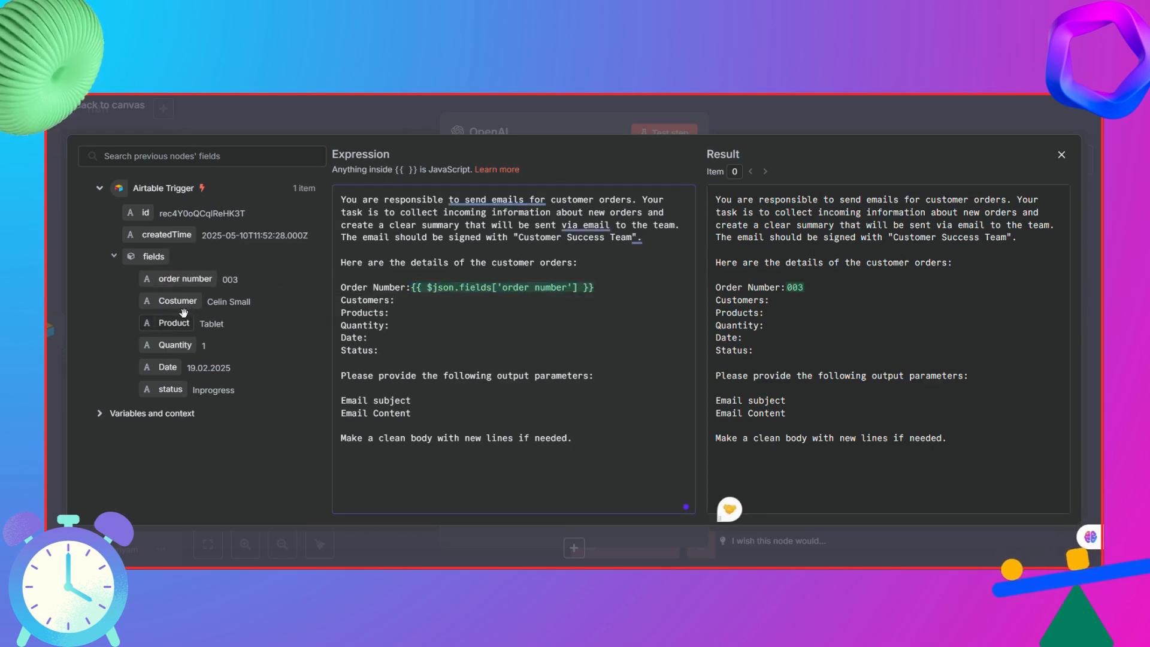
{"action": "left_click_drag", "start_coordinate": [177, 301], "coordinate": [407, 299]}
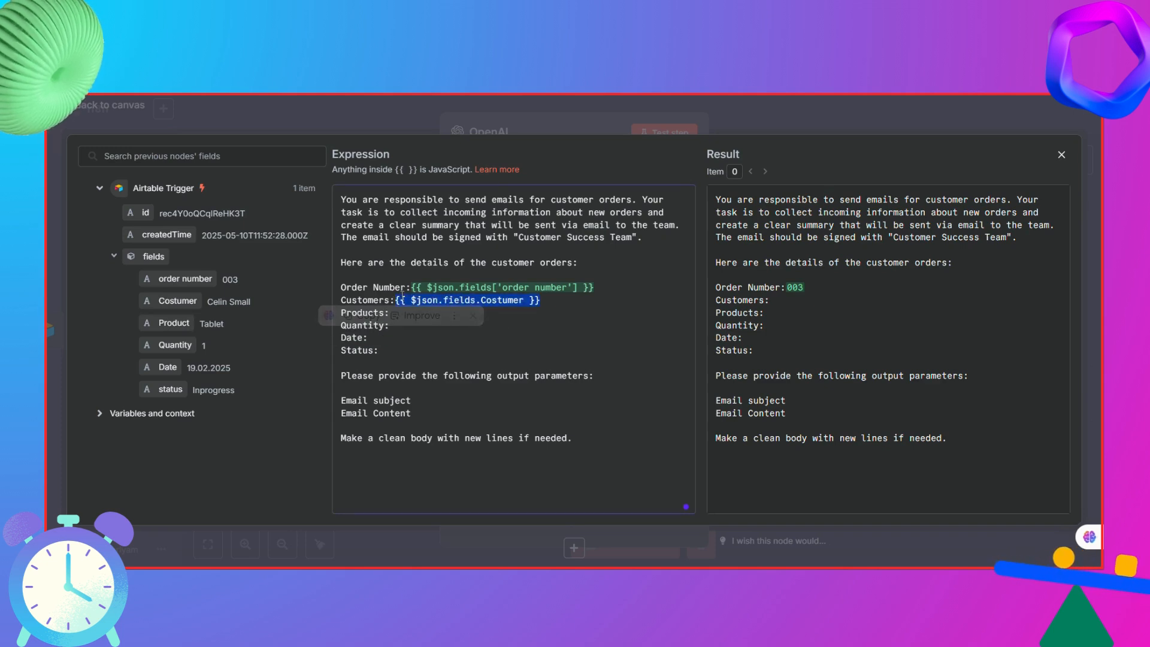
{"action": "left_click_drag", "start_coordinate": [183, 322], "coordinate": [389, 312]}
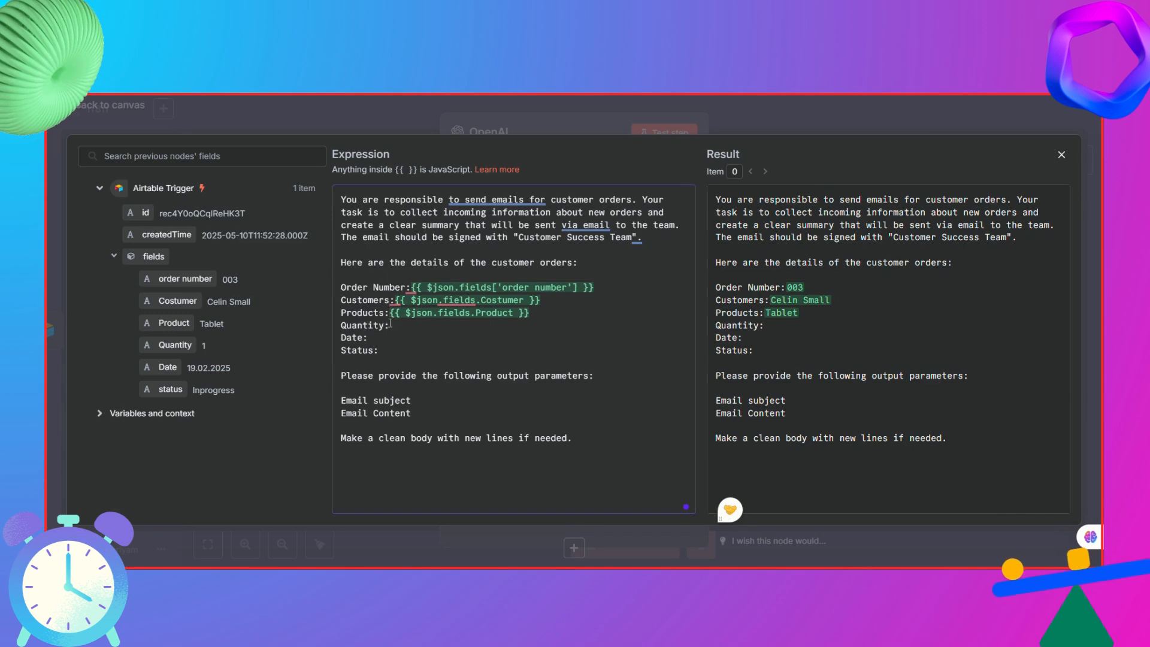
{"action": "left_click_drag", "start_coordinate": [172, 345], "coordinate": [389, 326]}
- Insert the Airtable Date and status fields after the Date and Status labels in the prompt
{"action": "left_click_drag", "start_coordinate": [189, 363], "coordinate": [386, 337]}
{"action": "key", "text": "ctrl+z"}
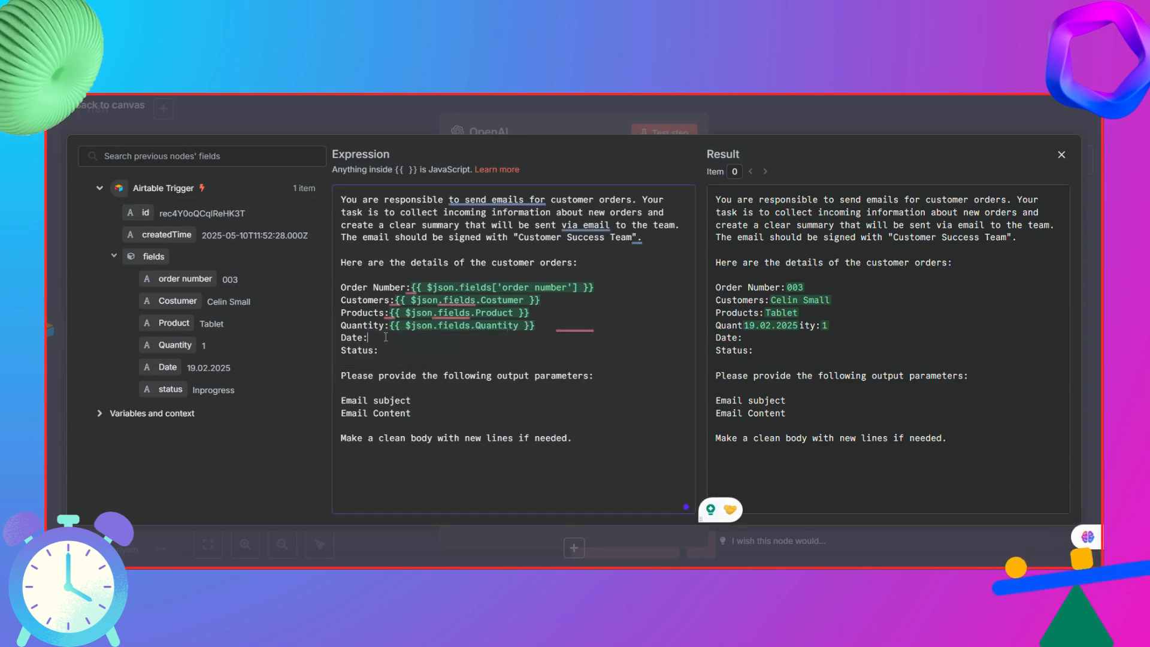
{"action": "left_click_drag", "start_coordinate": [167, 367], "coordinate": [370, 338]}
{"action": "left_click", "coordinate": [392, 355]}
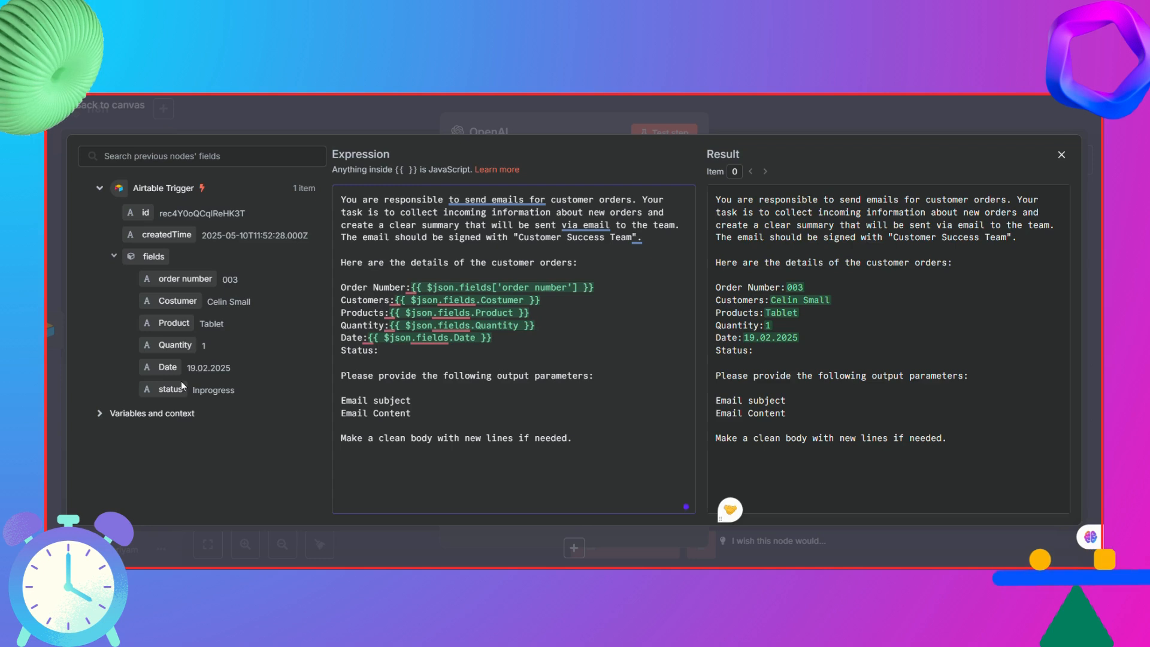
{"action": "left_click_drag", "start_coordinate": [173, 388], "coordinate": [384, 350]}
- Rename the prompt's output parameters to Email_subject and Email_Content, and close the expression editor
{"action": "left_click", "coordinate": [438, 411]}
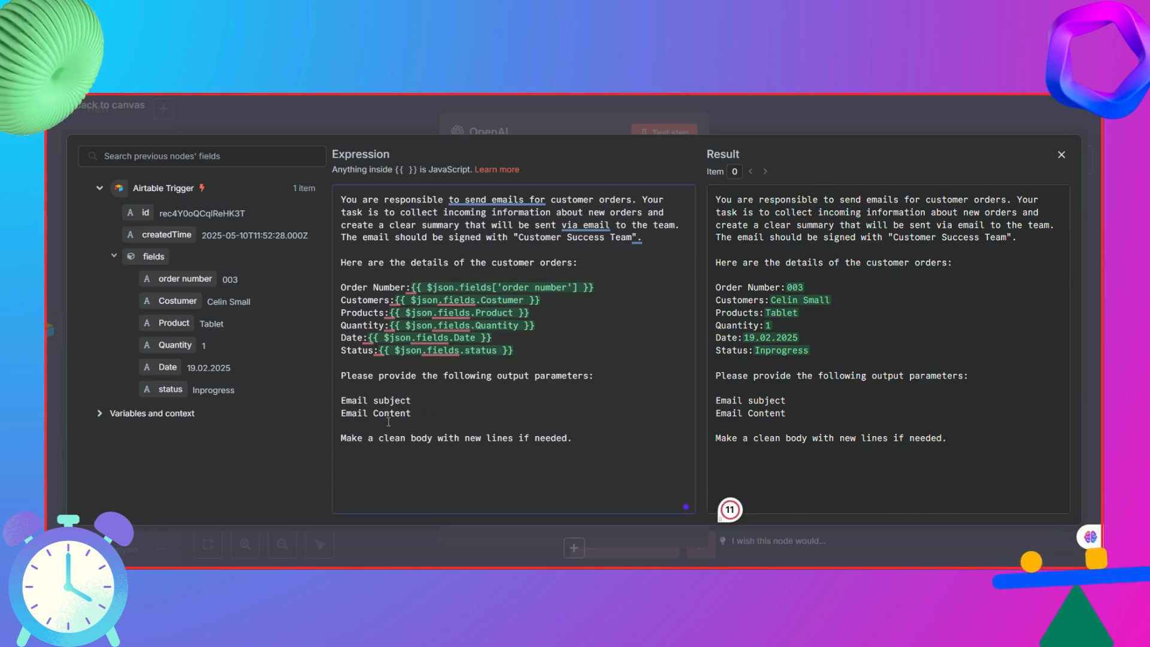
{"action": "left_click", "coordinate": [374, 401]}
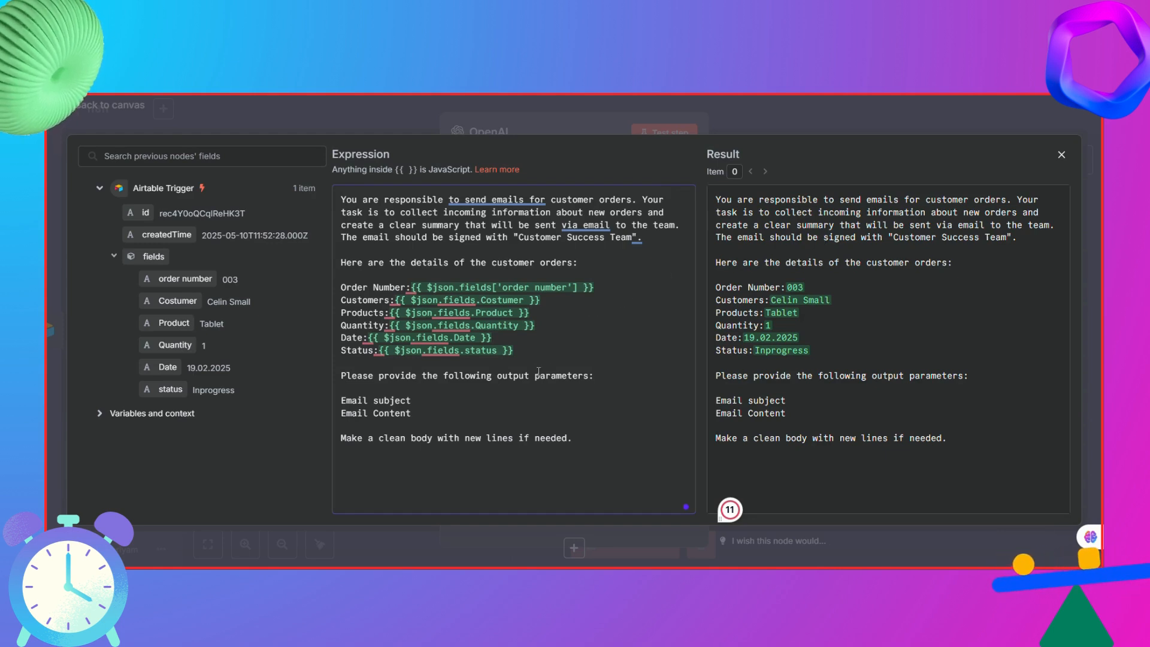
{"action": "key", "text": "BackSpace"}
{"action": "type", "text": "_"}
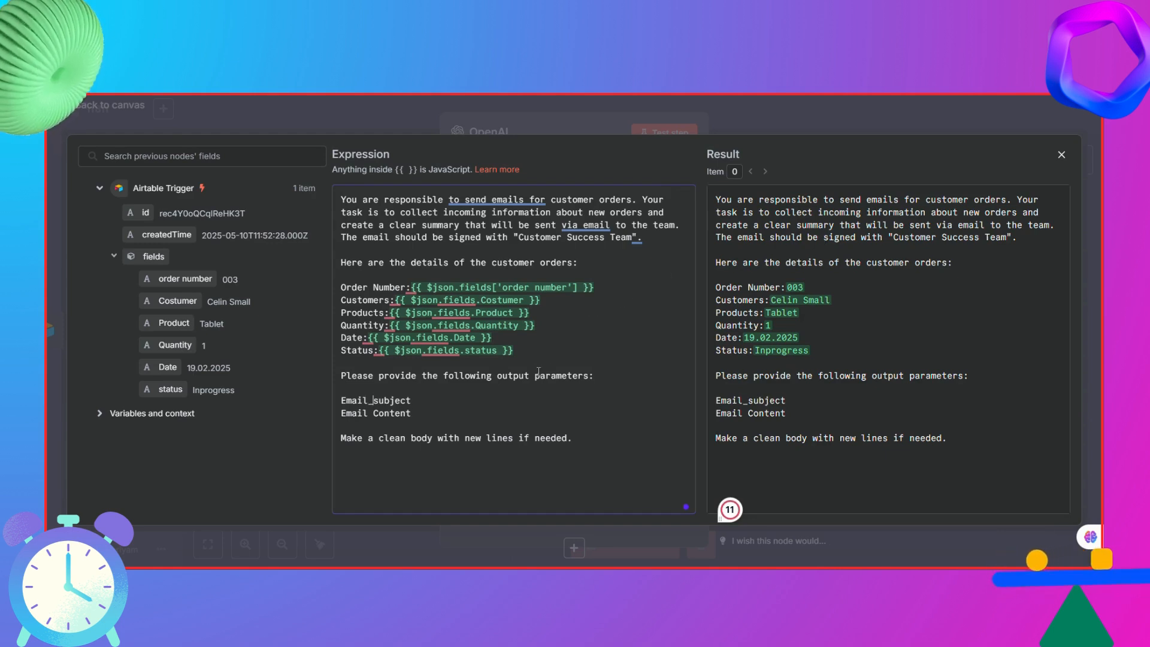
{"action": "key", "text": "BackSpace"}
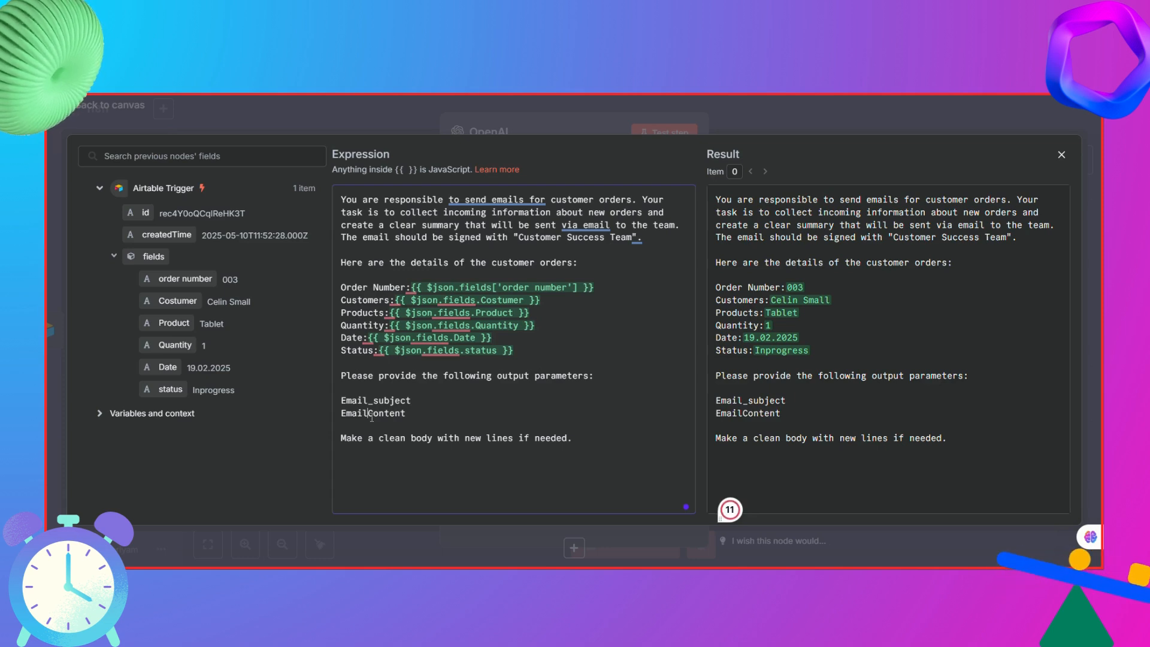
{"action": "type", "text": "_"}
{"action": "left_click", "coordinate": [415, 400]}
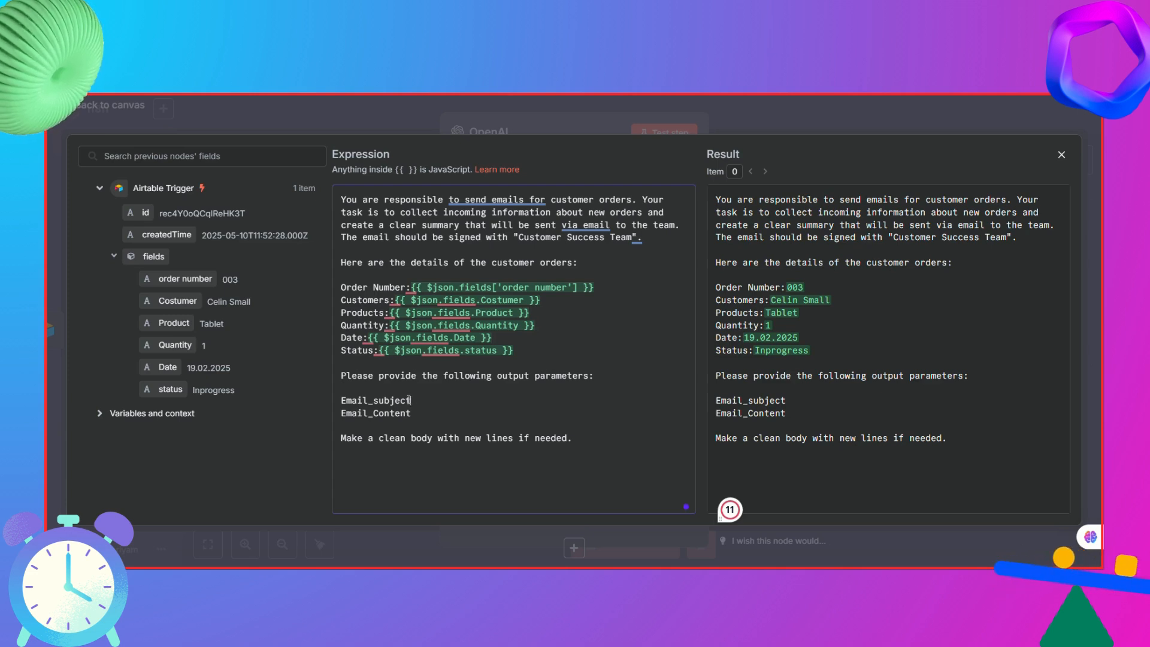
{"action": "double_click", "coordinate": [364, 401]}
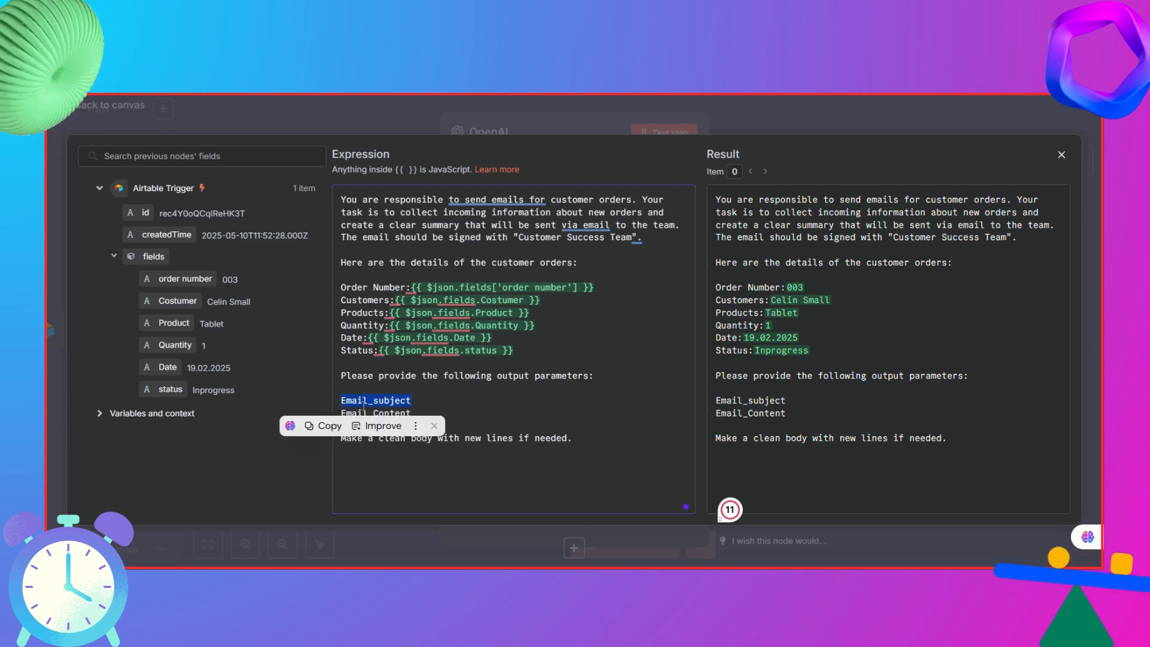
{"action": "left_click", "coordinate": [423, 395]}
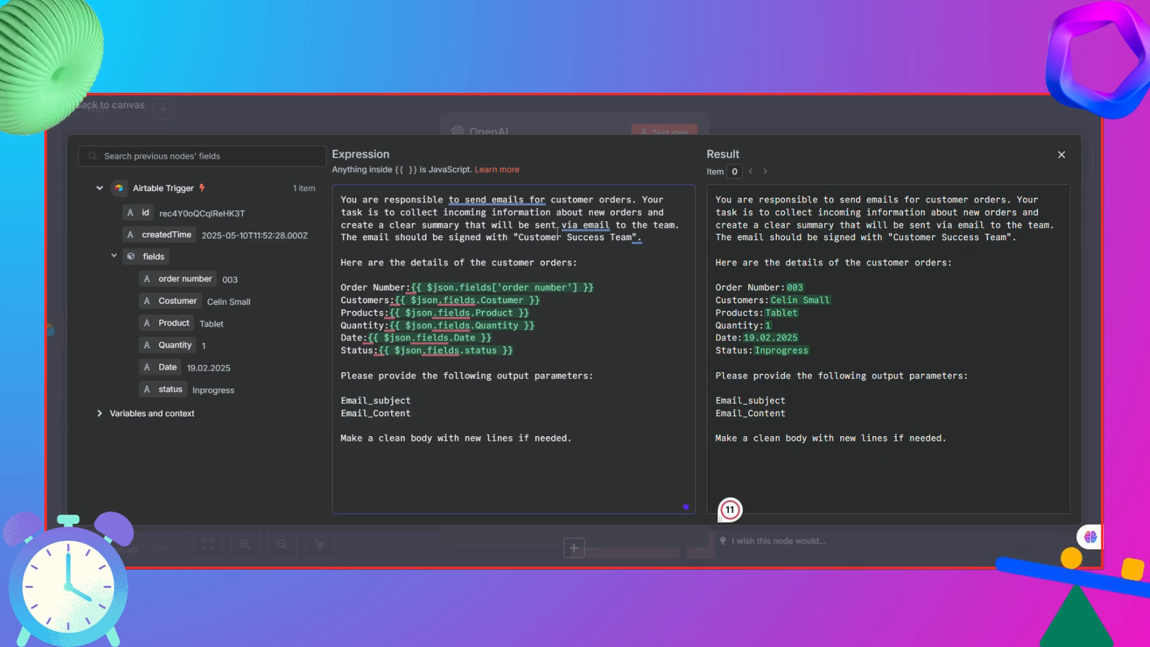
{"action": "left_click", "coordinate": [702, 106]}
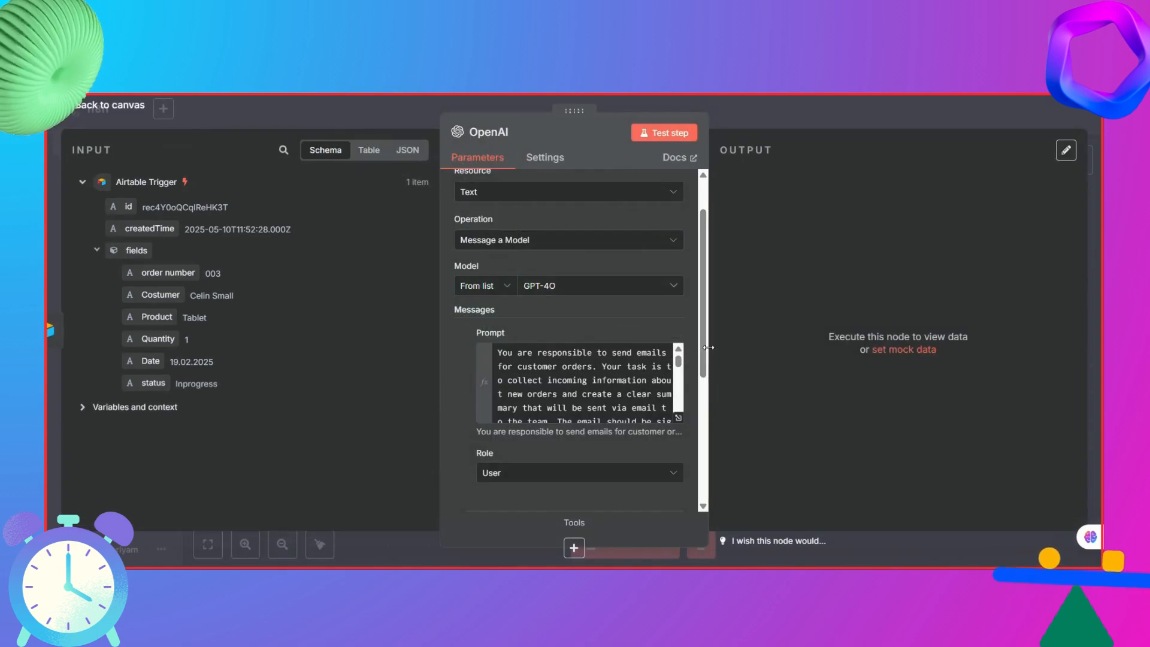
- Enable Output Content as JSON for the OpenAI node
{"action": "left_click_drag", "start_coordinate": [703, 356], "coordinate": [700, 437]}
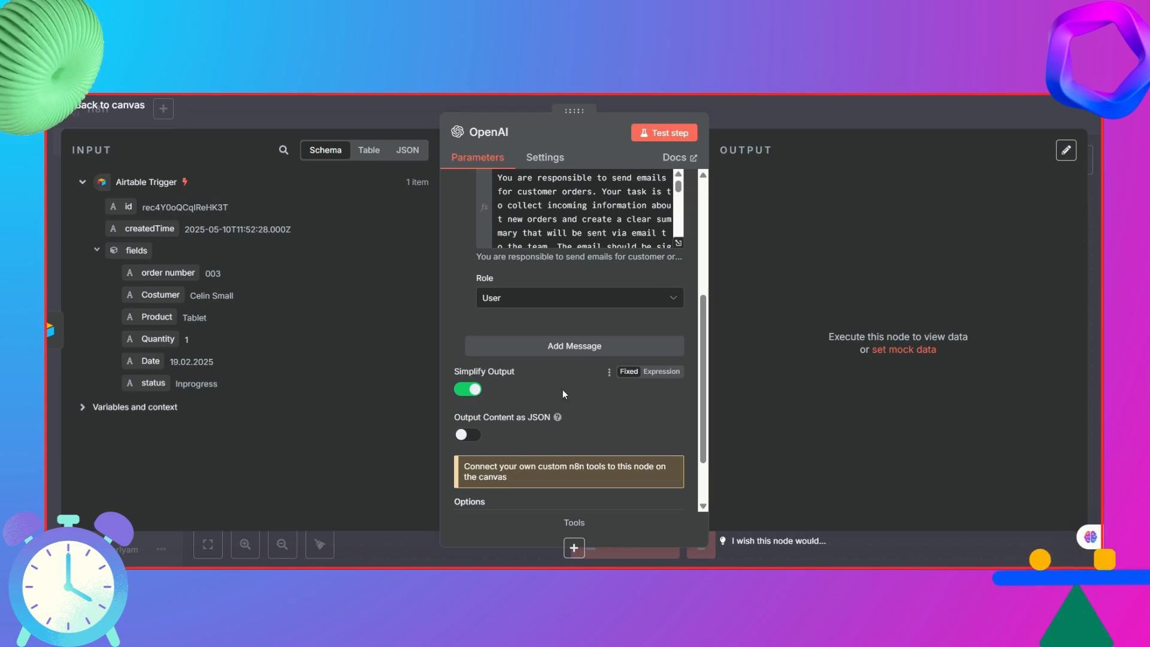
{"action": "scroll", "coordinate": [479, 413], "scroll_direction": "down", "scroll_amount": 1}
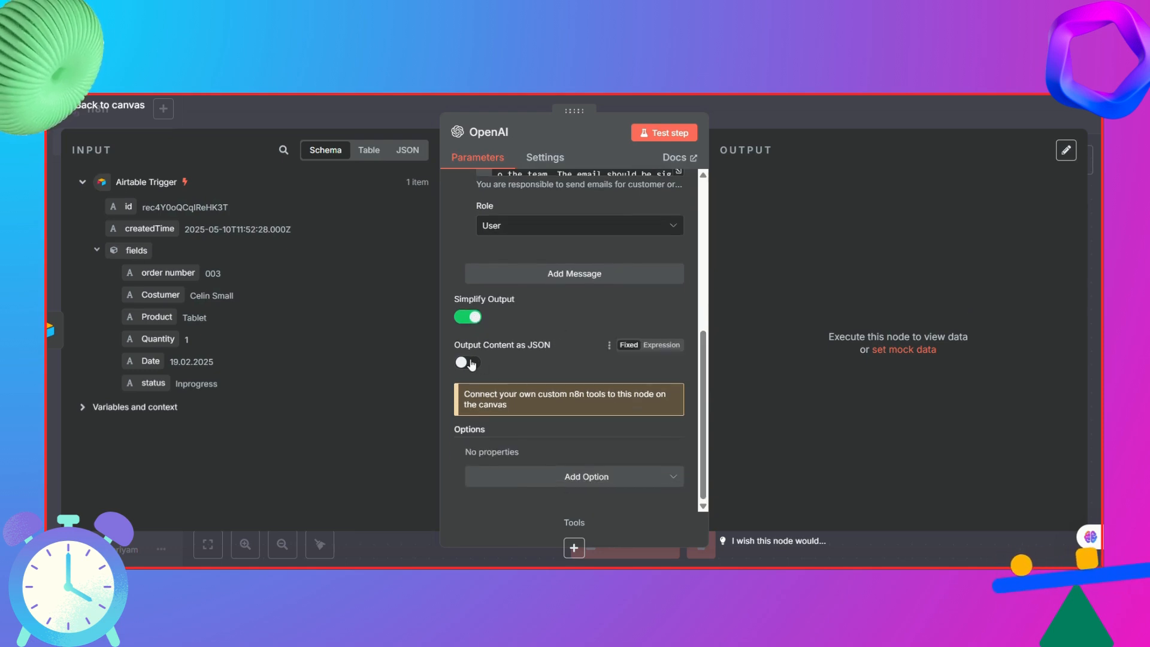
{"action": "left_click", "coordinate": [471, 363]}
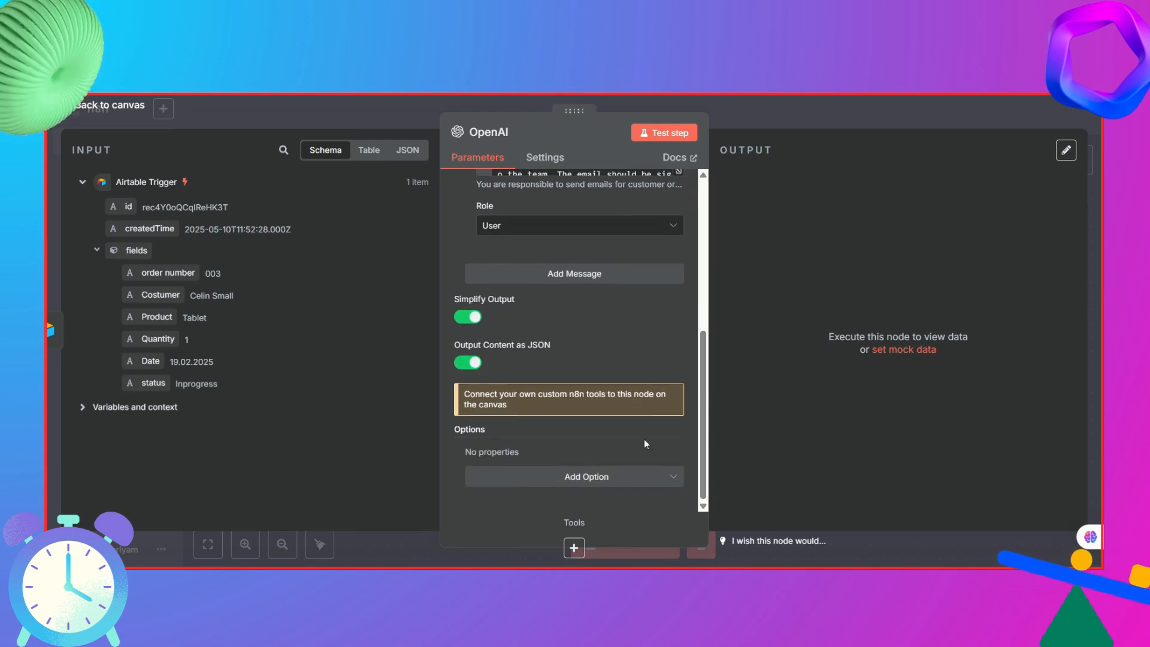
- Test the OpenAI node, retrying if needed, and examine the generated email subject and content in its output
{"action": "left_click_drag", "start_coordinate": [709, 457], "coordinate": [714, 261]}
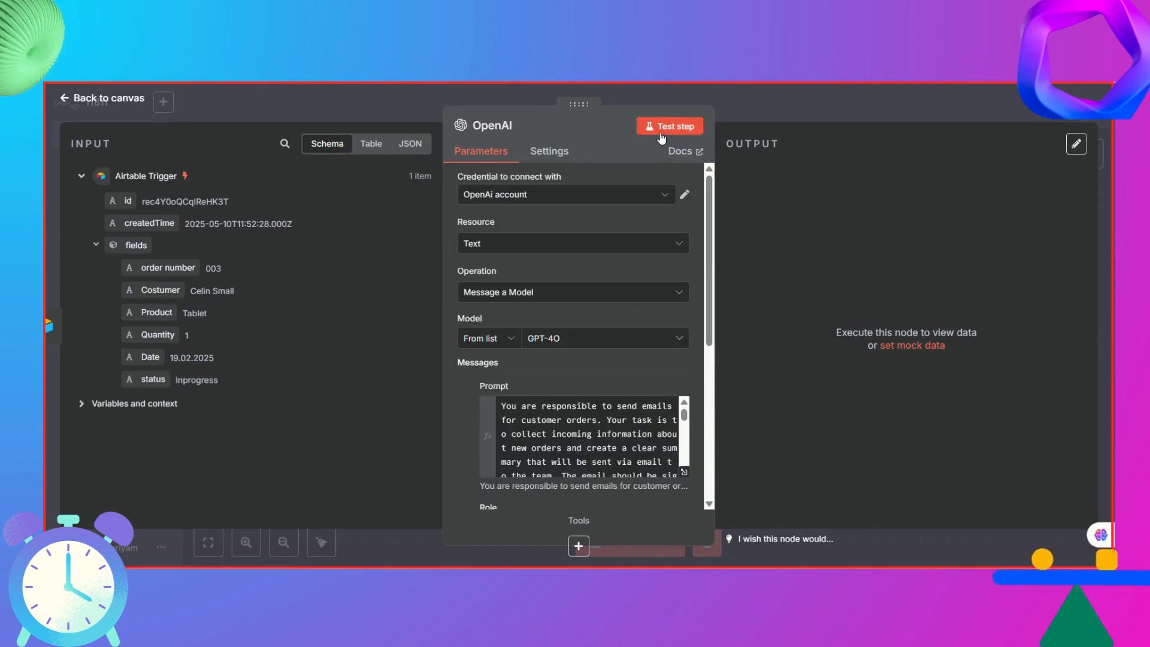
{"action": "left_click", "coordinate": [662, 135]}
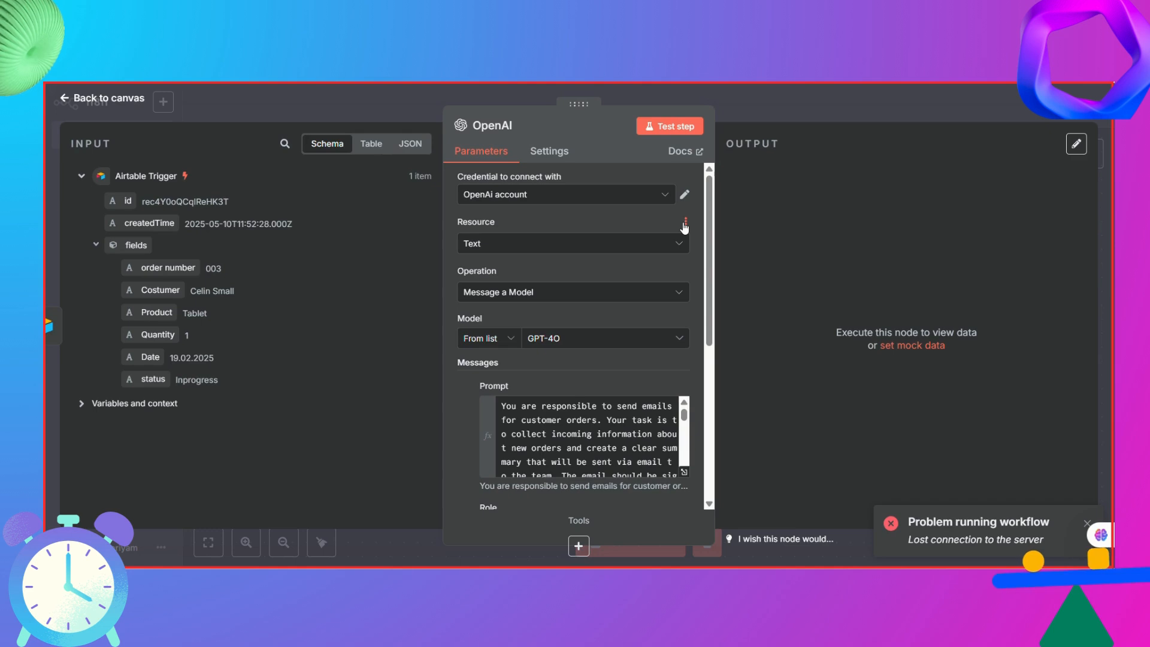
{"action": "left_click", "coordinate": [655, 132]}
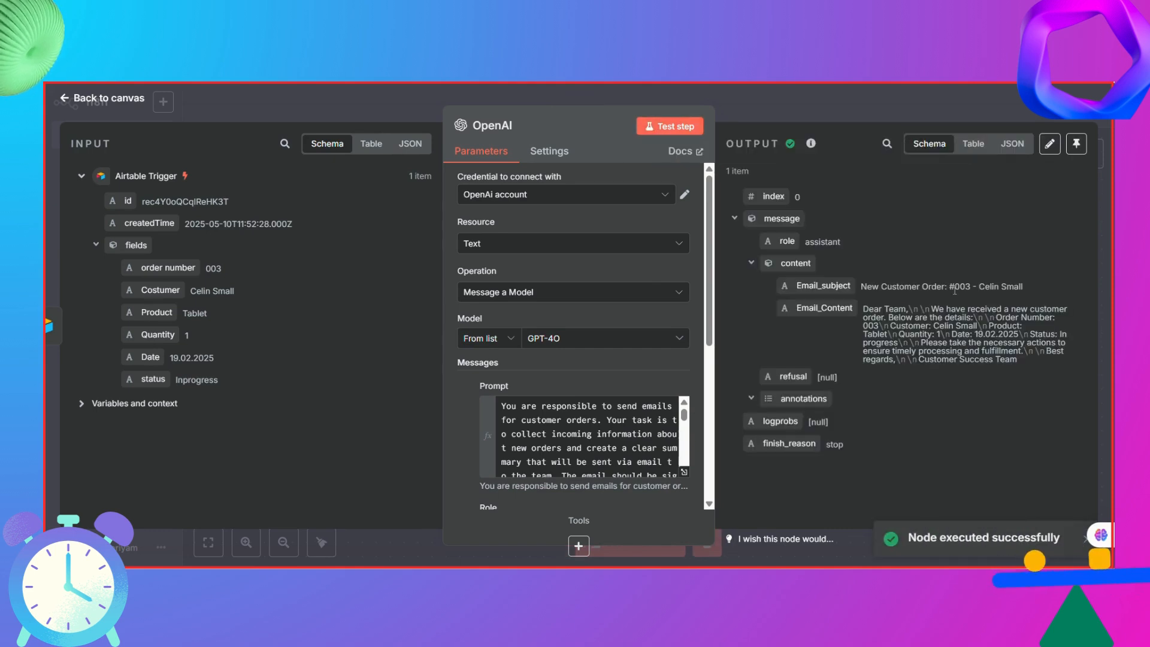
{"action": "left_click_drag", "start_coordinate": [938, 286], "coordinate": [910, 287]}
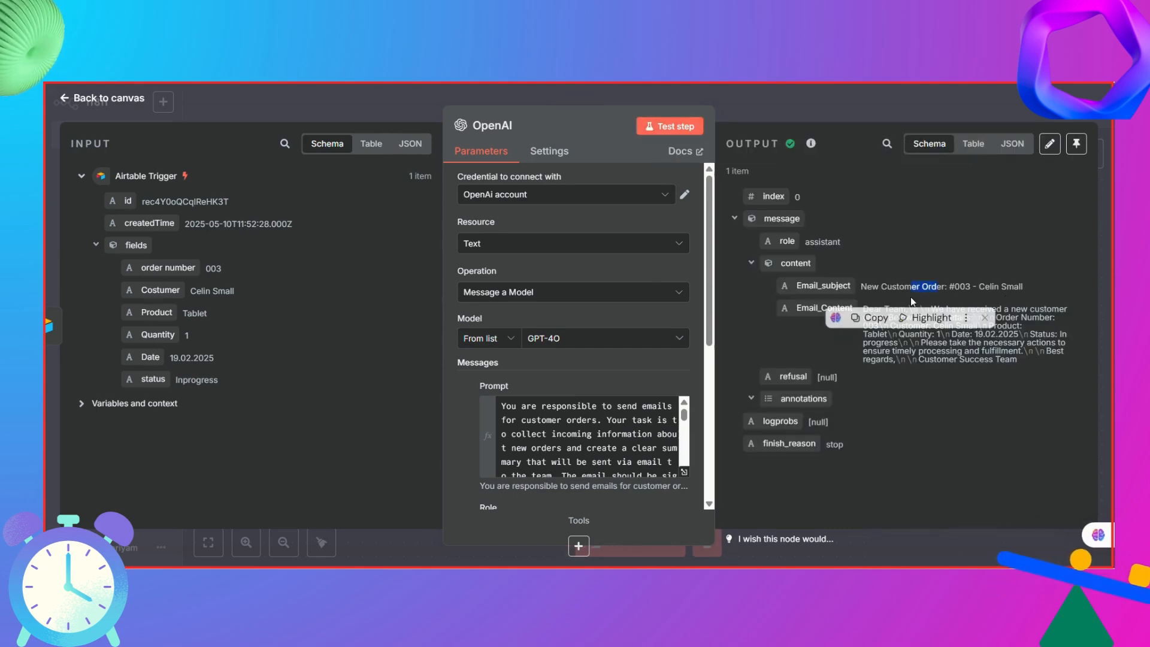
{"action": "left_click", "coordinate": [803, 300]}
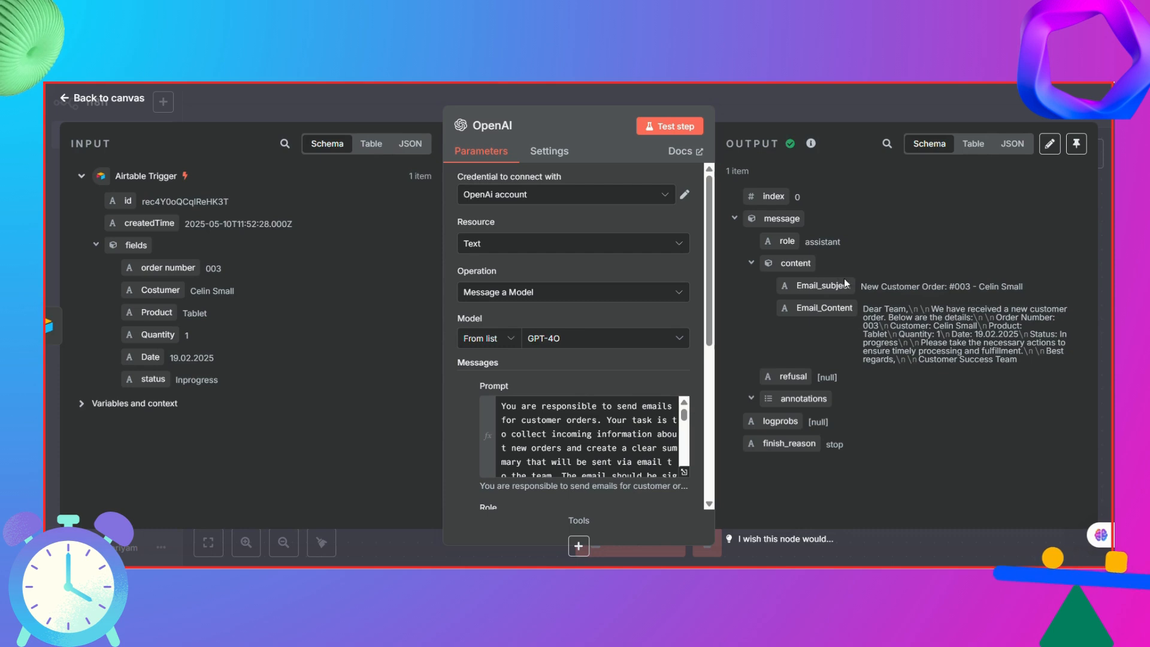
- Leave the OpenAI node, open the Gmail node's parameters and make sure Append n8n Attribution is turned off
{"action": "left_click", "coordinate": [767, 109]}
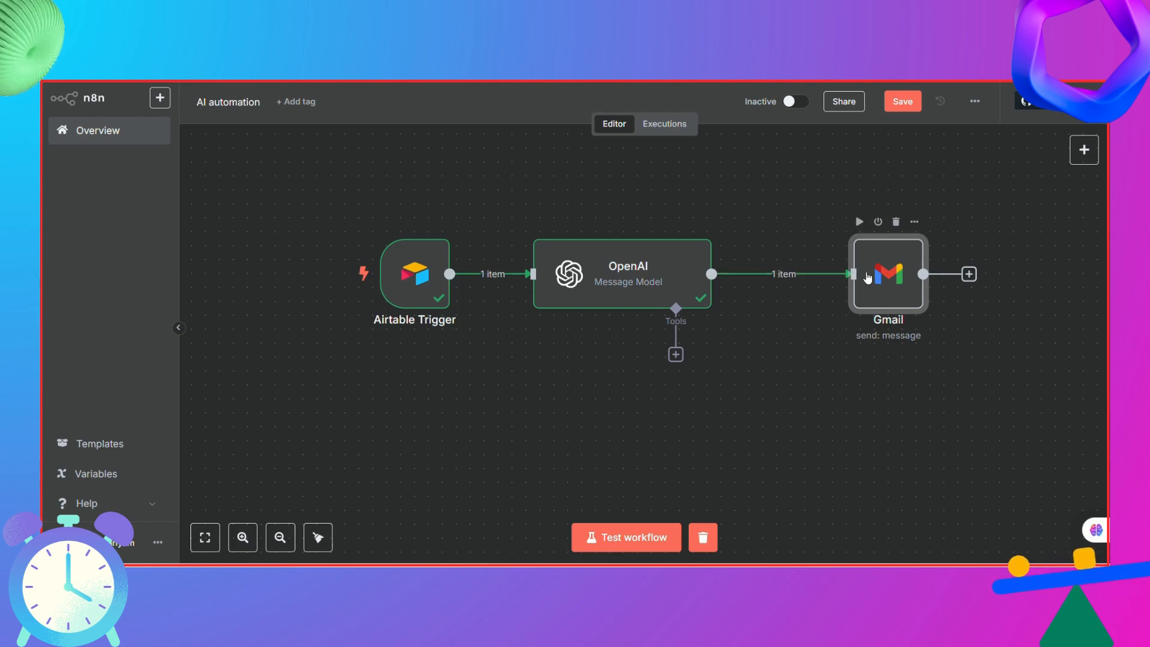
{"action": "double_click", "coordinate": [867, 276]}
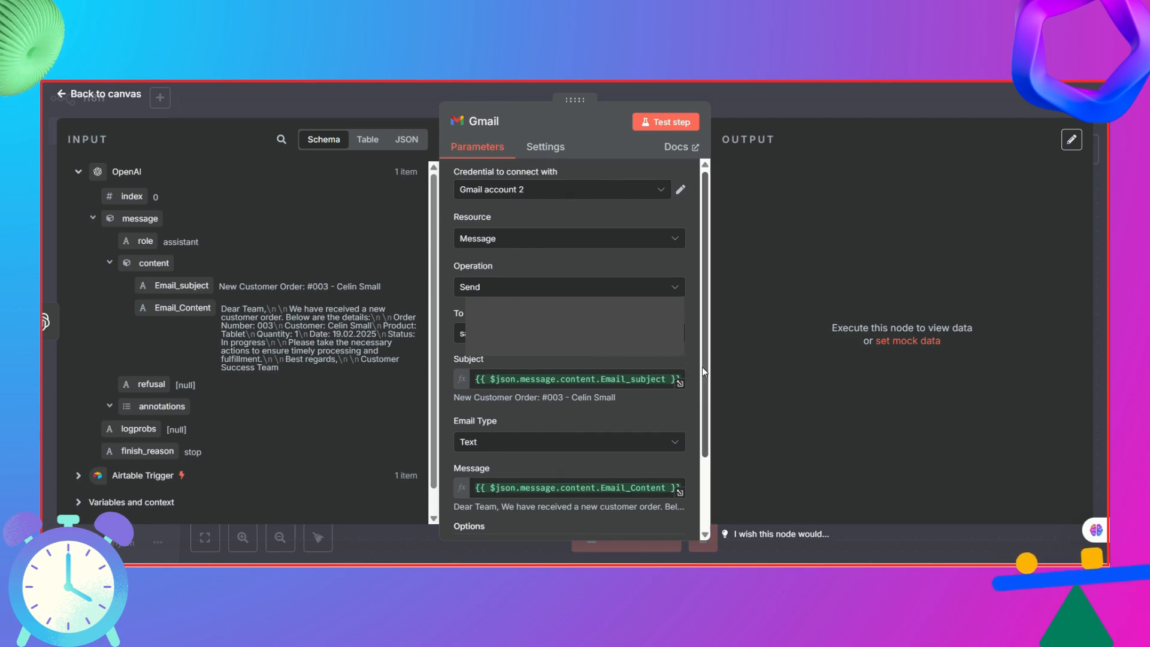
{"action": "scroll", "coordinate": [702, 366], "scroll_direction": "down", "scroll_amount": 1}
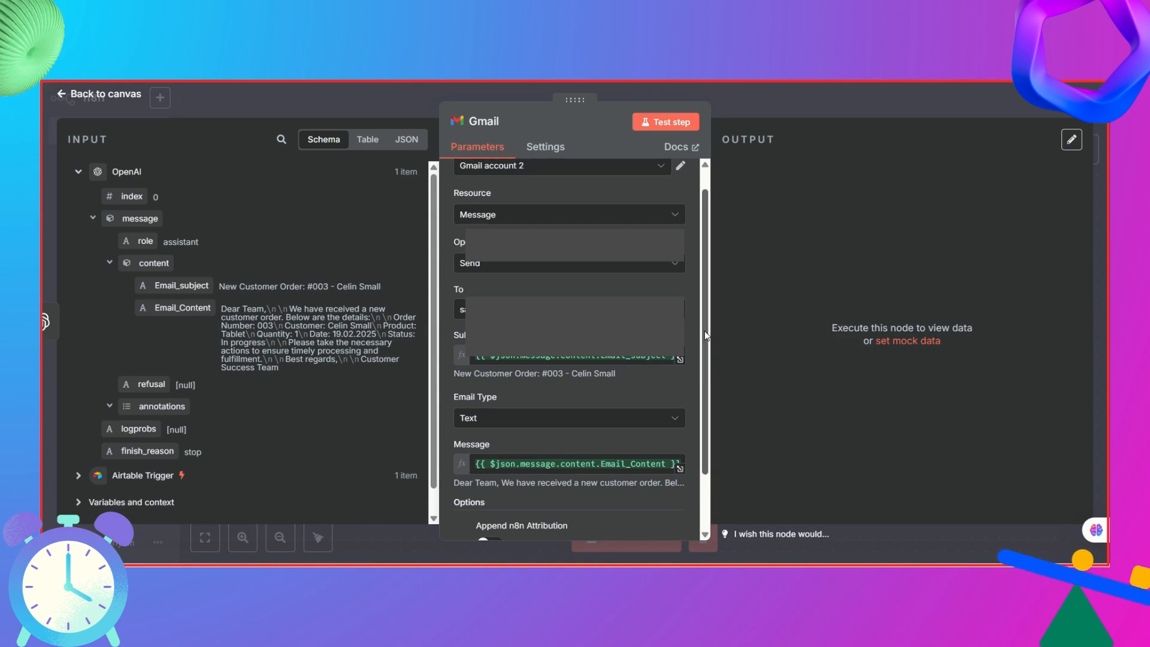
{"action": "left_click_drag", "start_coordinate": [704, 331], "coordinate": [694, 402]}
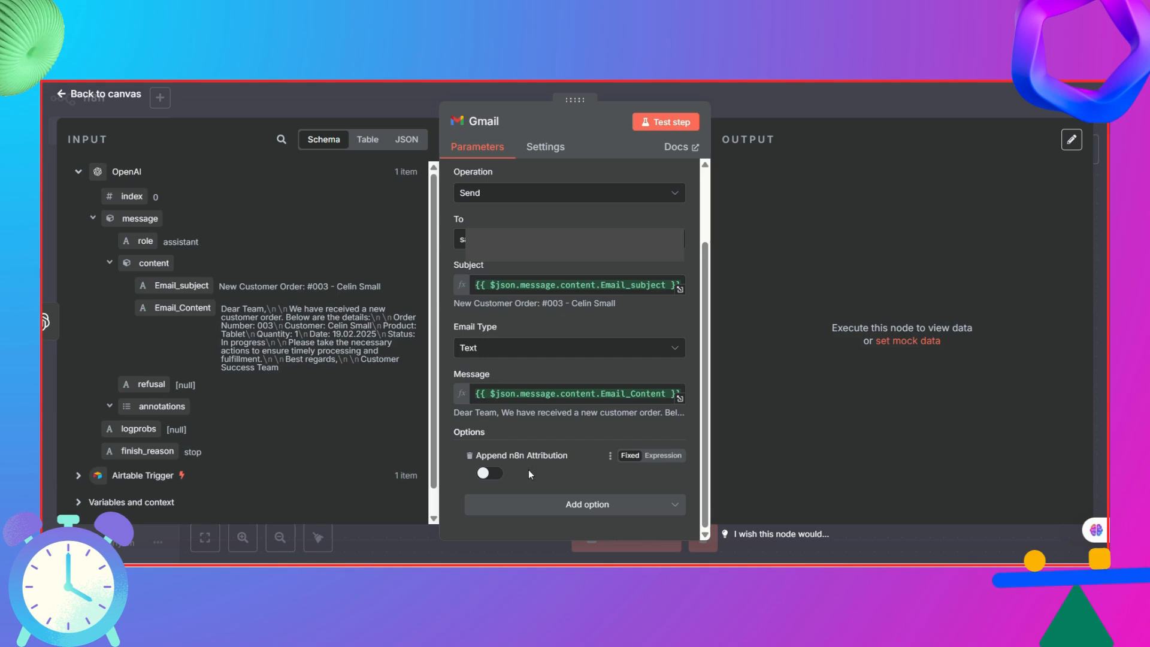
{"action": "left_click", "coordinate": [501, 479]}
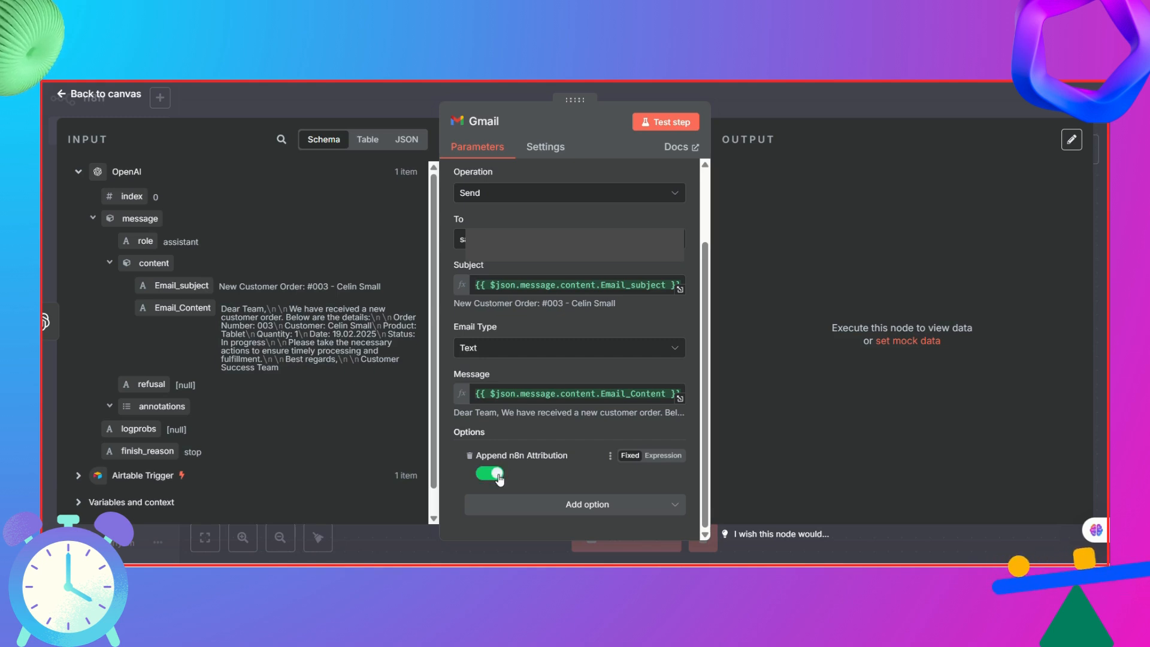
{"action": "left_click", "coordinate": [486, 476]}
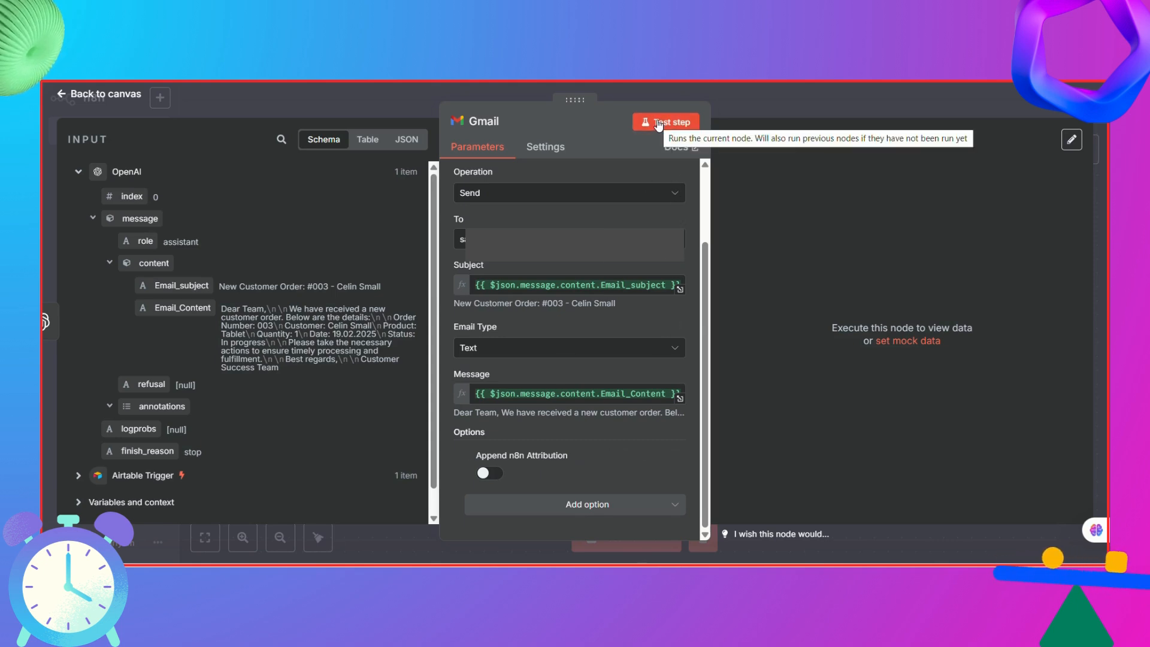
- Test the Gmail node to send the order email, and read the received message in the Gmail inbox
{"action": "left_click", "coordinate": [658, 123]}
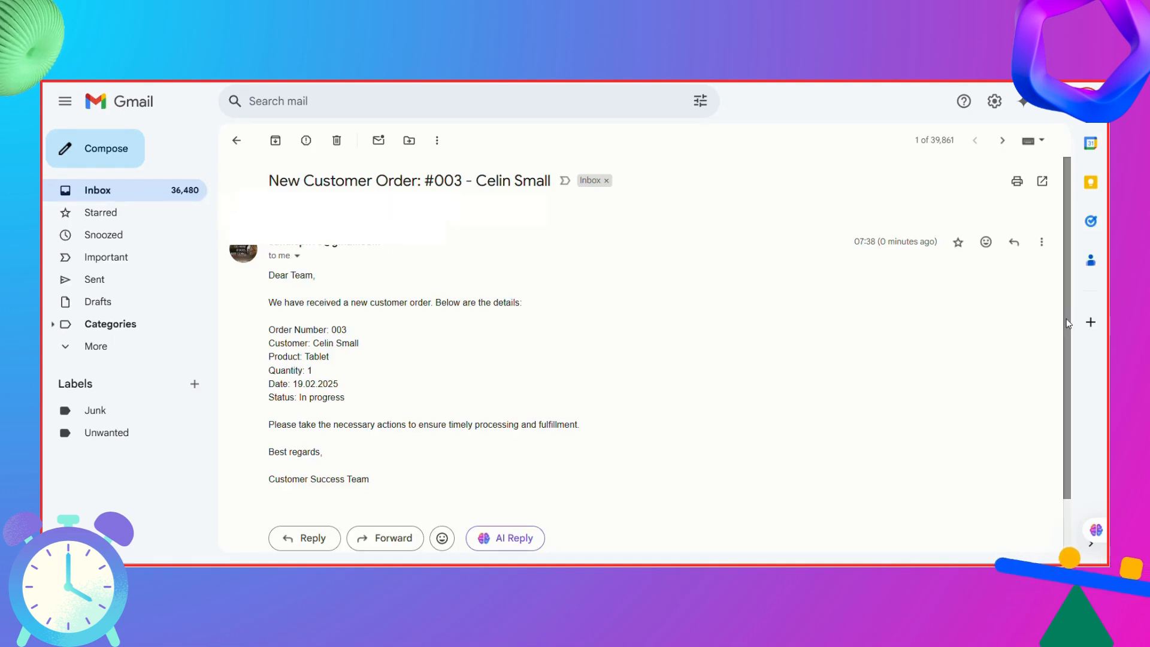
{"action": "scroll", "coordinate": [1066, 319], "scroll_direction": "down", "scroll_amount": 1}
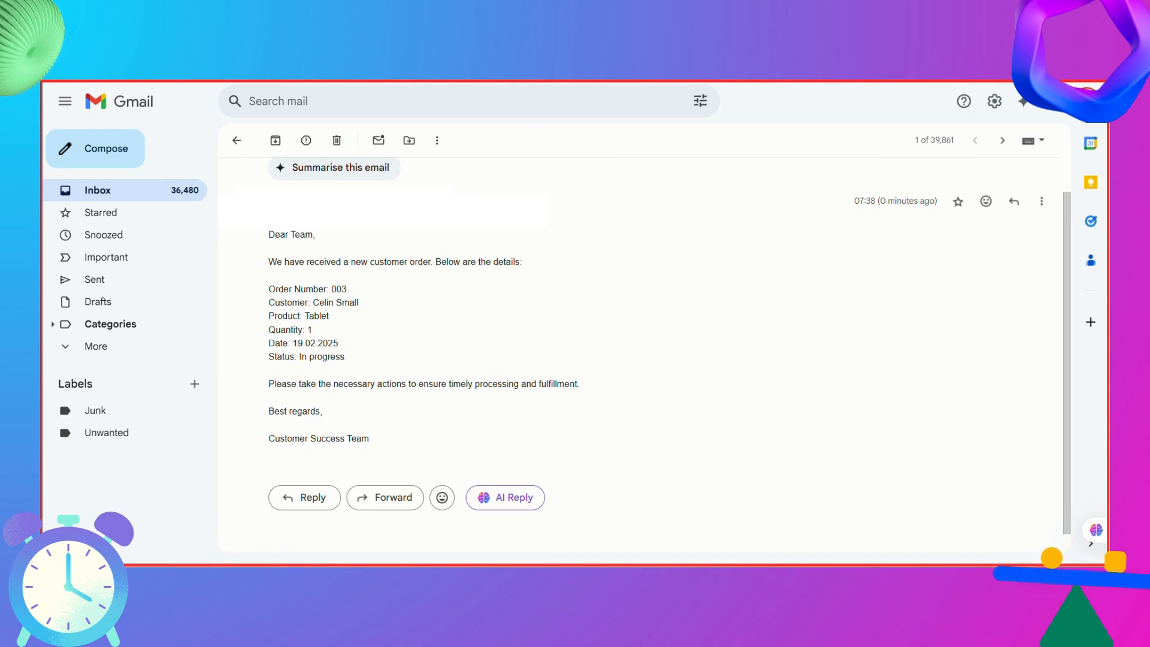